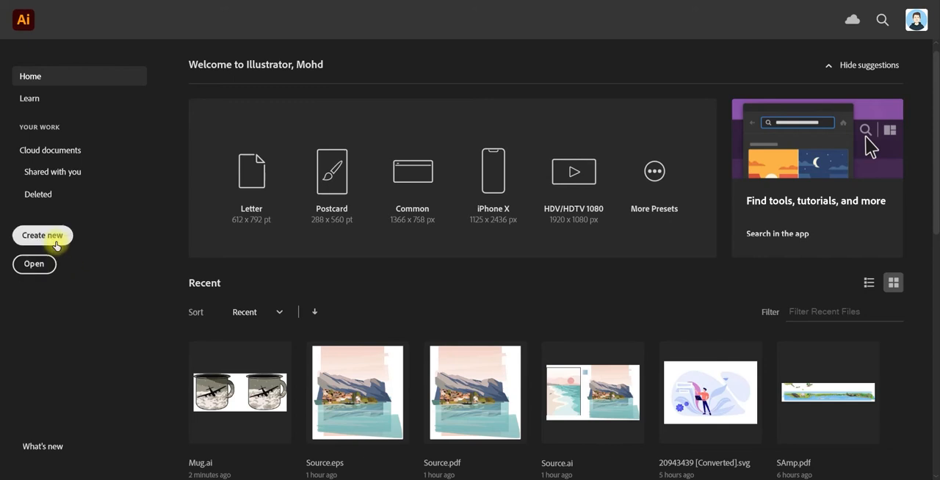
# Step: Create a new document from the Web-Large 1920 x 1080 px preset
pyautogui.click(56, 246)
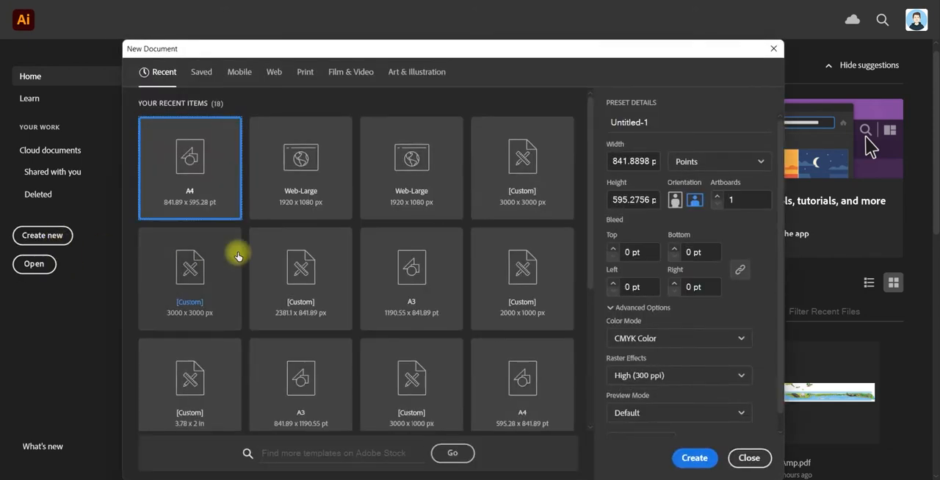
pyautogui.click(305, 215)
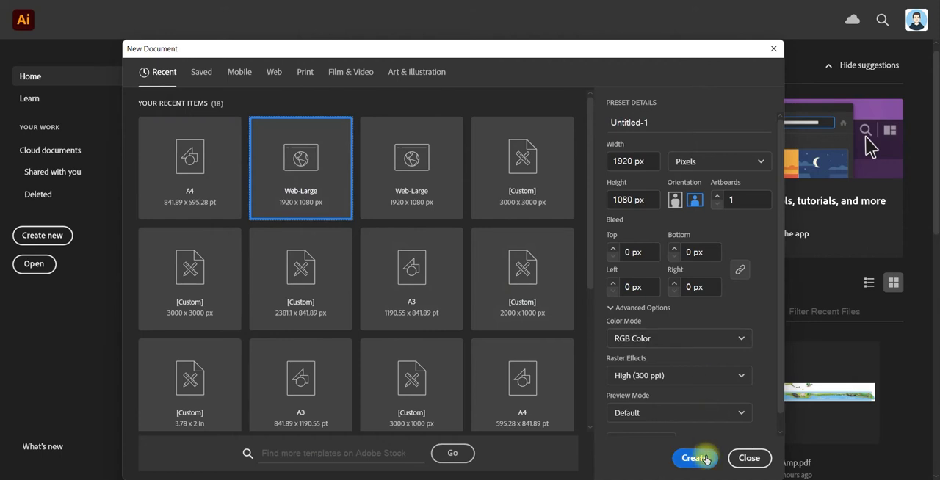
pyautogui.click(703, 458)
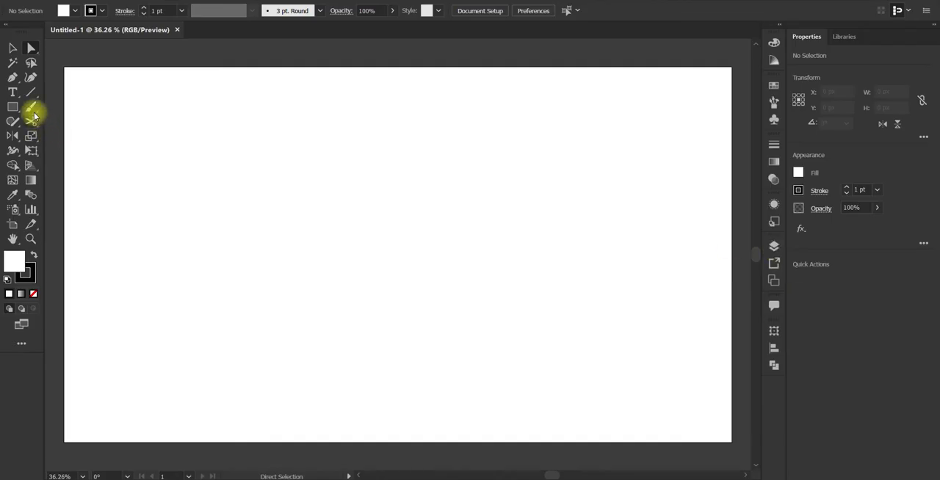
# Step: Sketch a descending foreground slope and a nearly level horizon line across the artboard with the Paintbrush
pyautogui.click(29, 108)
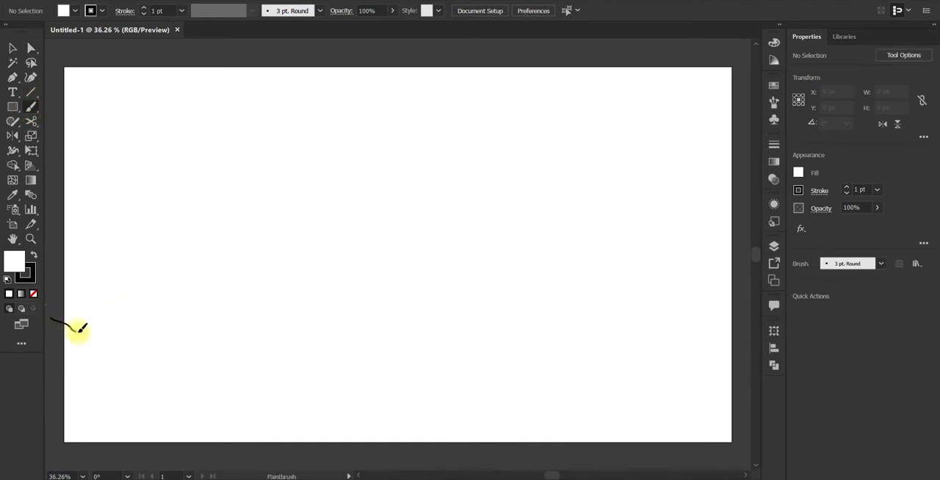
pyautogui.moveTo(540, 416); pyautogui.dragTo(742, 451)
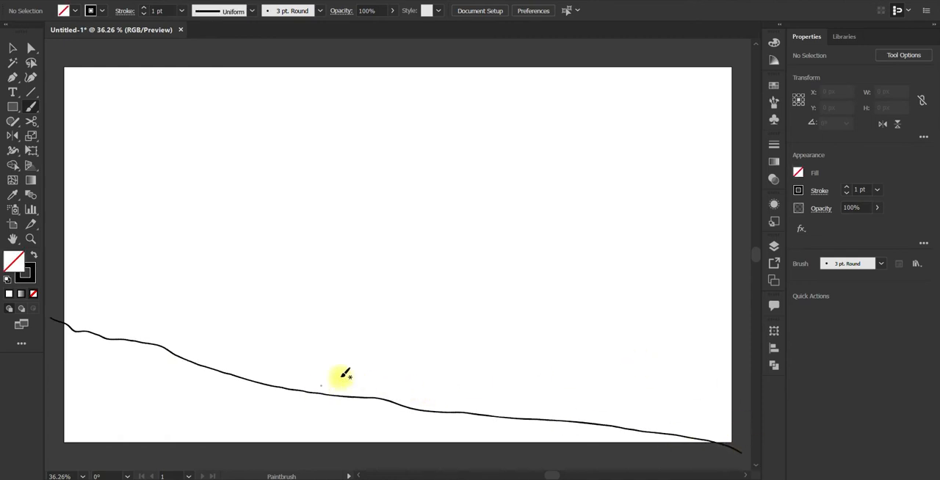
pyautogui.moveTo(58, 309); pyautogui.dragTo(749, 338)
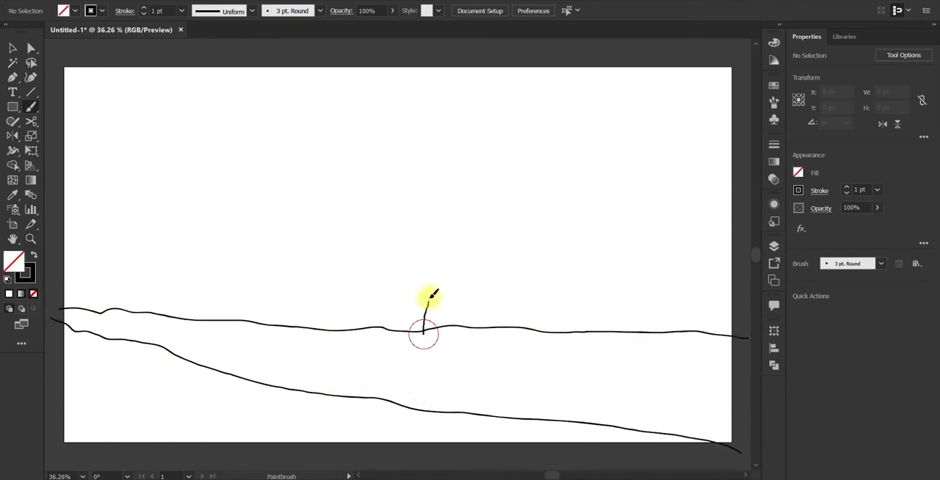
# Step: Sketch a tall stepped building outline from the horizon past the artboard's upper edge, with thin flat clouds on both sides
pyautogui.moveTo(432, 295)
pyautogui.mouseDown()
pyautogui.moveTo(485, 98)
pyautogui.moveTo(642, 45)
pyautogui.mouseUp()
pyautogui.moveTo(739, 175)
pyautogui.mouseDown()
pyautogui.moveTo(713, 174)
pyautogui.moveTo(749, 186)
pyautogui.mouseUp()
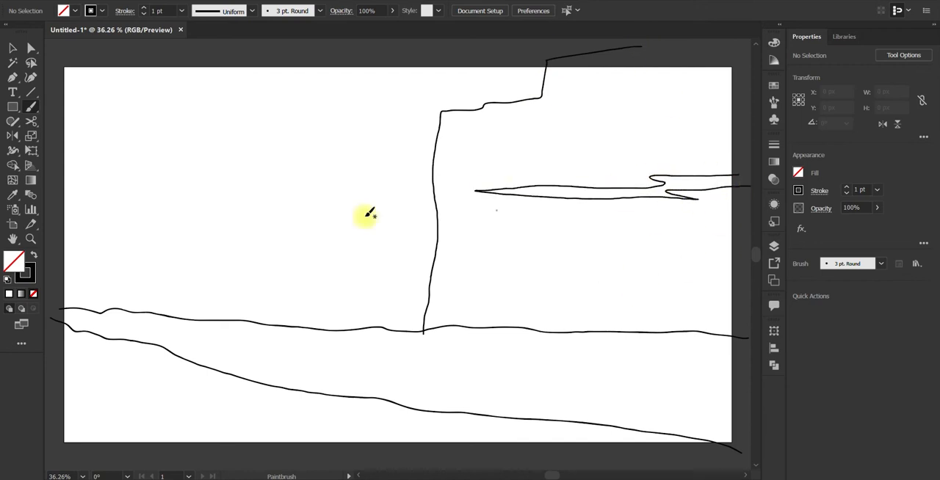
pyautogui.moveTo(60, 193)
pyautogui.mouseDown()
pyautogui.moveTo(80, 220)
pyautogui.moveTo(58, 209)
pyautogui.mouseUp()
pyautogui.press('v')
pyautogui.click(246, 204)
pyautogui.moveTo(358, 232)
pyautogui.keyDown('shift'); pyautogui.mouseDown()
pyautogui.moveTo(217, 213)
pyautogui.moveTo(324, 201)
pyautogui.moveTo(306, 190)
pyautogui.mouseUp(); pyautogui.keyUp('shift')
pyautogui.click(281, 158)
# Step: Sketch a small figure between the horizon and the foreground slope, using a round head and short body strokes
pyautogui.press('b')
pyautogui.moveTo(257, 328); pyautogui.dragTo(260, 348)
pyautogui.moveTo(258, 359); pyautogui.dragTo(256, 380)
pyautogui.moveTo(246, 366)
pyautogui.mouseDown()
pyautogui.moveTo(269, 370)
pyautogui.moveTo(278, 387)
pyautogui.mouseUp()
pyautogui.press('v')
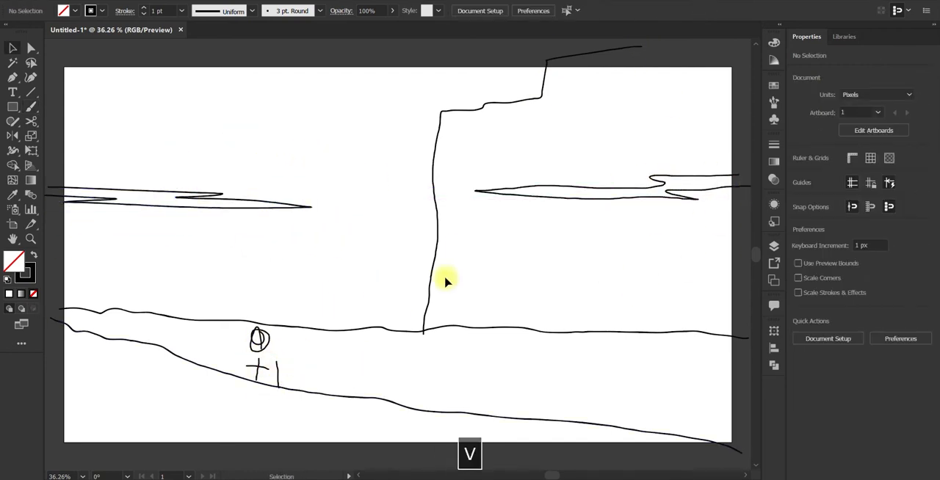
# Step: Fade all the sketch strokes on Layer 1 to 24% opacity and lock the layer
pyautogui.click(774, 248)
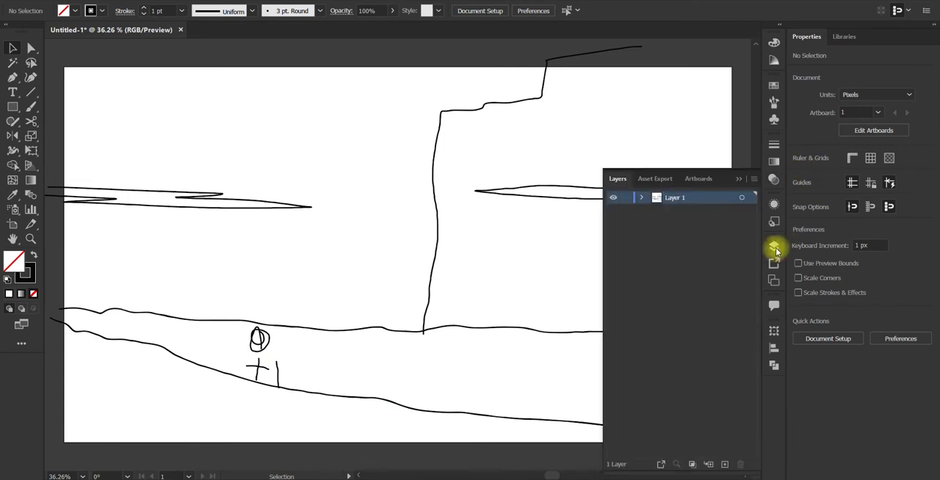
pyautogui.click(741, 198)
pyautogui.click(391, 11)
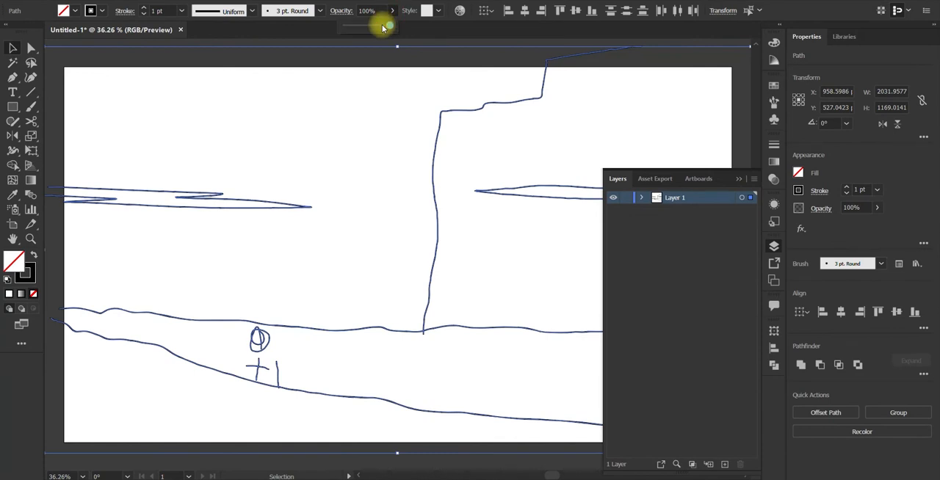
pyautogui.moveTo(358, 28); pyautogui.dragTo(357, 28)
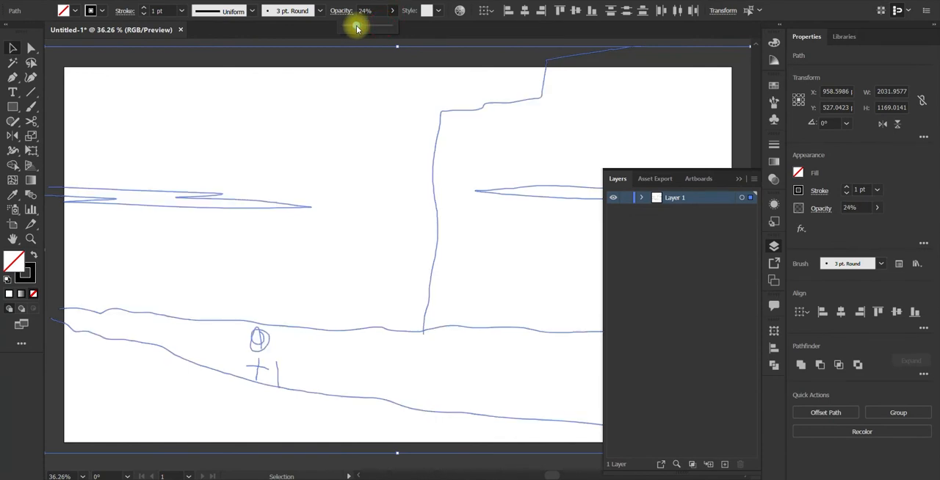
pyautogui.click(625, 198)
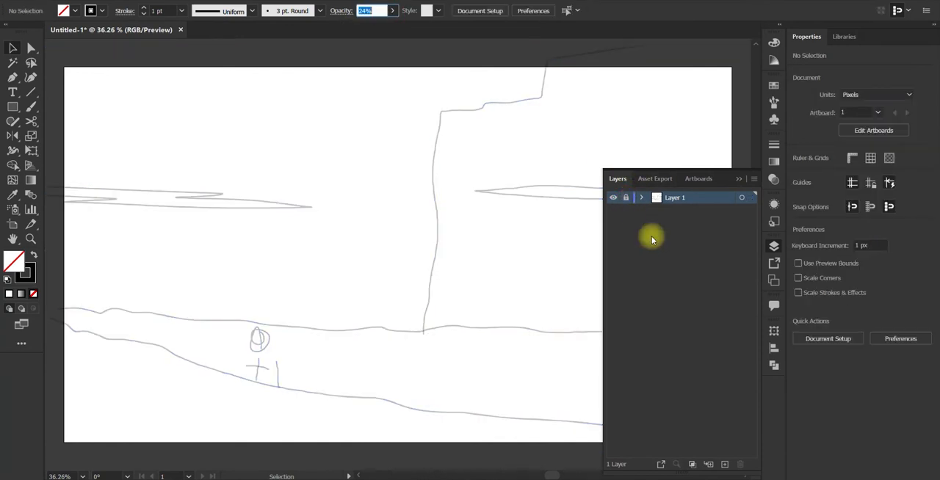
# Step: Add a new layer above the locked sketch layer for tracing with the Pen tool
pyautogui.click(739, 180)
pyautogui.press('p')
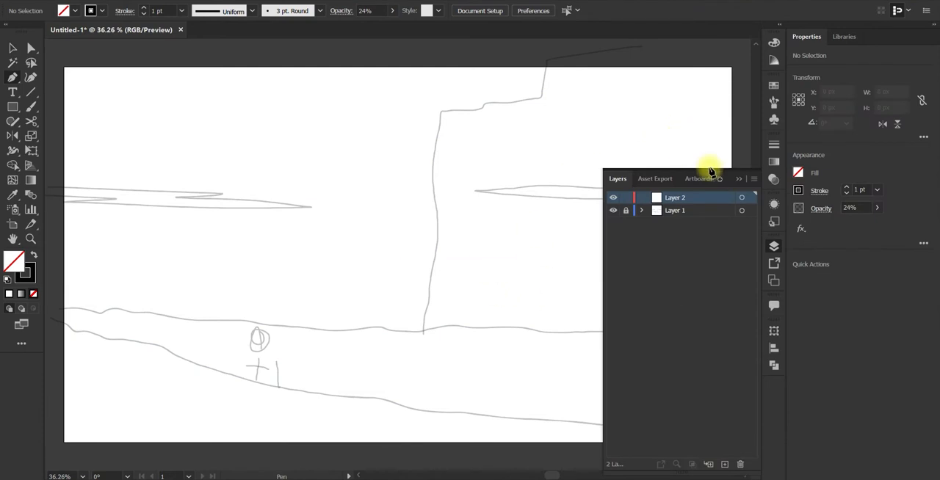
pyautogui.click(739, 181)
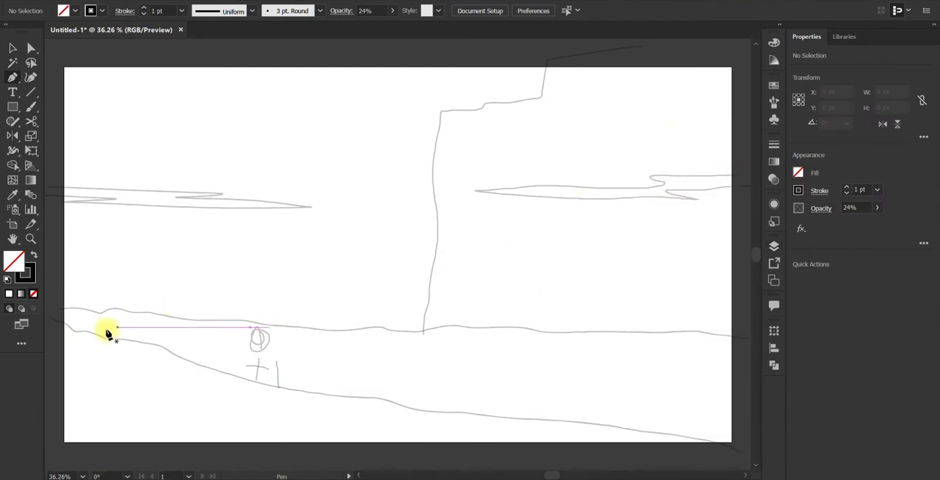
# Step: Trace the sketched foreground slope from the artboard's left edge to its lower right corner with straight Pen segments
pyautogui.click(60, 323)
pyautogui.click(89, 332)
pyautogui.click(109, 335)
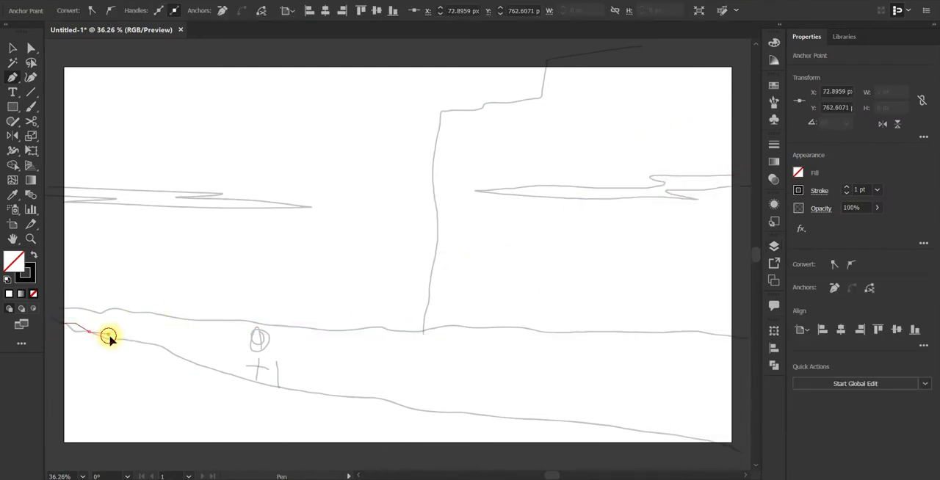
pyautogui.click(146, 344)
pyautogui.click(162, 347)
pyautogui.click(177, 349)
pyautogui.click(278, 386)
pyautogui.click(383, 404)
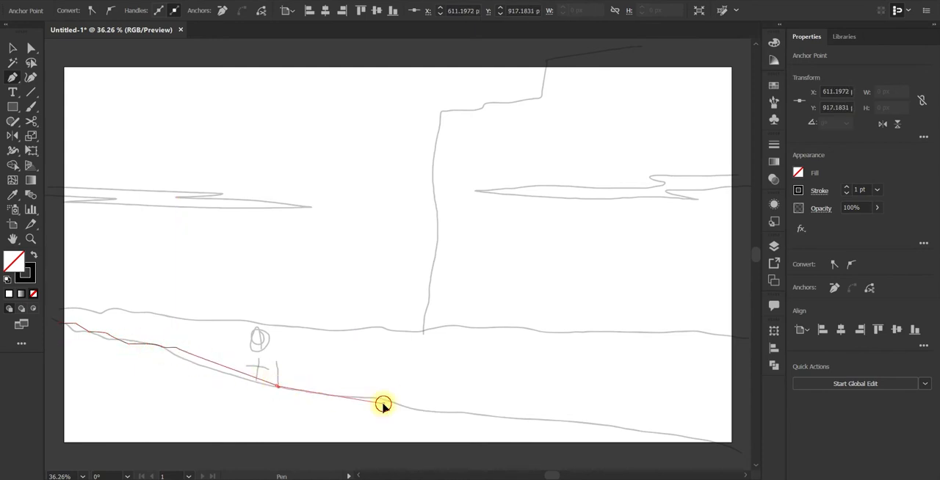
pyautogui.click(462, 419)
pyautogui.click(521, 420)
pyautogui.click(698, 439)
# Step: Close the foreground slope path into a shape that extends below and beyond the artboard
pyautogui.moveTo(682, 424); pyautogui.dragTo(857, 345)
pyautogui.click(665, 383)
pyautogui.click(193, 379)
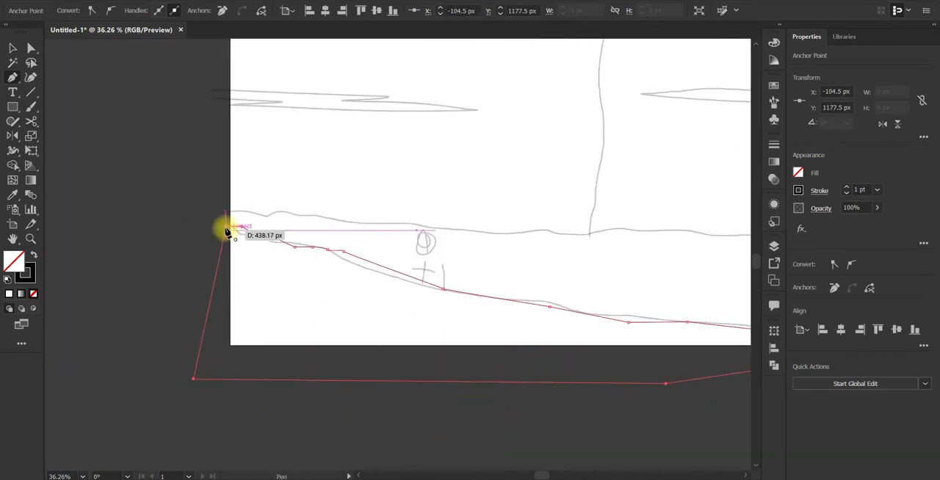
pyautogui.click(225, 227)
# Step: Trace the sketched horizon line from right to left with smooth Pen curves running past both artboard edges
pyautogui.moveTo(293, 259); pyautogui.dragTo(22, 323)
pyautogui.click(634, 293)
pyautogui.click(611, 294)
pyautogui.moveTo(577, 296); pyautogui.dragTo(553, 297)
pyautogui.hotkey('ctrl', 'z')
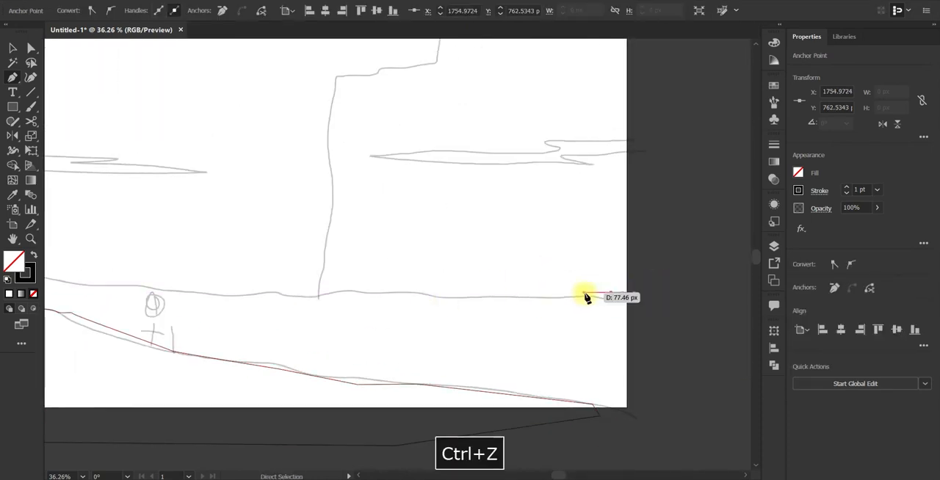
pyautogui.moveTo(440, 292); pyautogui.dragTo(404, 289)
pyautogui.moveTo(367, 289); pyautogui.dragTo(596, 284)
pyautogui.moveTo(506, 283); pyautogui.dragTo(481, 285)
pyautogui.moveTo(340, 279); pyautogui.dragTo(311, 276)
pyautogui.click(149, 268)
# Step: Close the horizon path below the ground line and send the shape to the back
pyautogui.click(149, 343)
pyautogui.moveTo(609, 367); pyautogui.dragTo(167, 307)
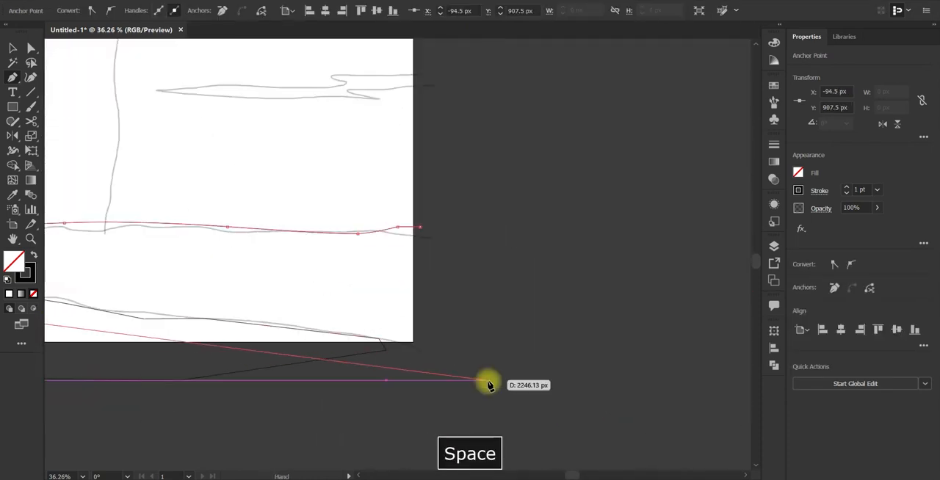
pyautogui.click(488, 380)
pyautogui.click(419, 227)
pyautogui.hotkey('ctrl', 'shift', '[')
# Step: Draw the building's left side with straight Pen segments, adding angled corners and a narrow vertical notch, down past the horizon
pyautogui.moveTo(122, 80); pyautogui.dragTo(407, 189)
pyautogui.click(506, 67)
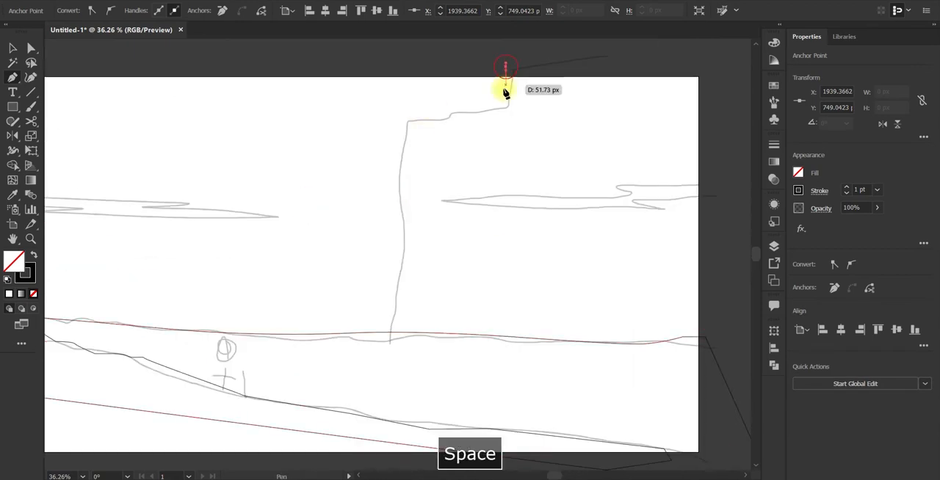
pyautogui.keyDown('shift'); pyautogui.click(503, 153); pyautogui.keyUp('shift')
pyautogui.click(494, 163)
pyautogui.keyDown('shift'); pyautogui.click(494, 294); pyautogui.keyUp('shift')
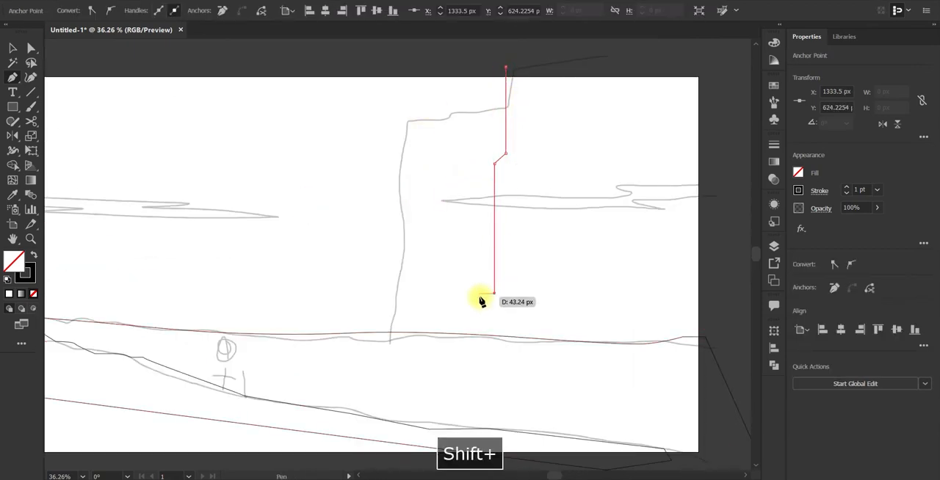
pyautogui.keyDown('shift'); pyautogui.click(484, 294); pyautogui.keyUp('shift')
pyautogui.keyDown('shift'); pyautogui.click(484, 230); pyautogui.keyUp('shift')
pyautogui.keyDown('shift'); pyautogui.click(474, 239); pyautogui.keyUp('shift')
pyautogui.keyDown('shift'); pyautogui.click(474, 285); pyautogui.keyUp('shift')
pyautogui.keyDown('shift'); pyautogui.click(452, 306); pyautogui.keyUp('shift')
pyautogui.keyDown('shift'); pyautogui.click(453, 382); pyautogui.keyUp('shift')
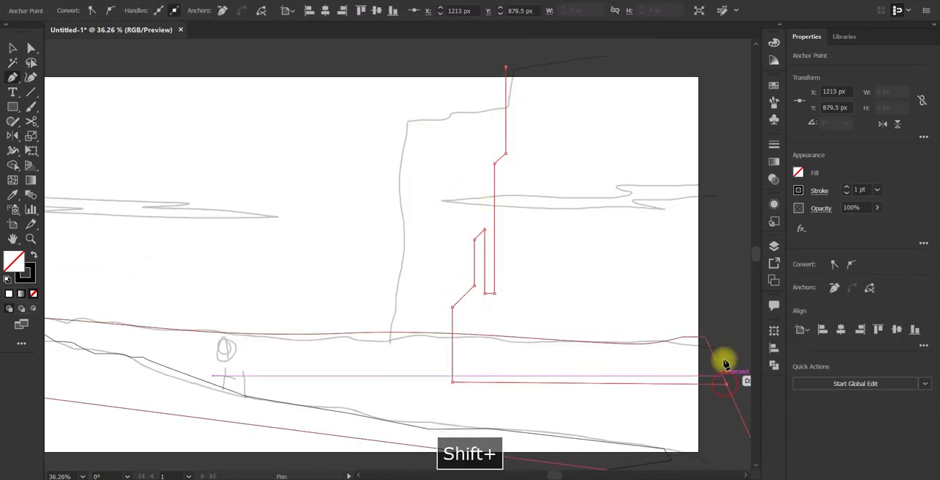
# Step: Close the building outline beyond the artboard's right and upper edges and send it to the back
pyautogui.click(726, 384)
pyautogui.click(703, 57)
pyautogui.click(506, 68)
pyautogui.moveTo(427, 214); pyautogui.dragTo(497, 212)
pyautogui.hotkey('ctrl', 'shift', '[')
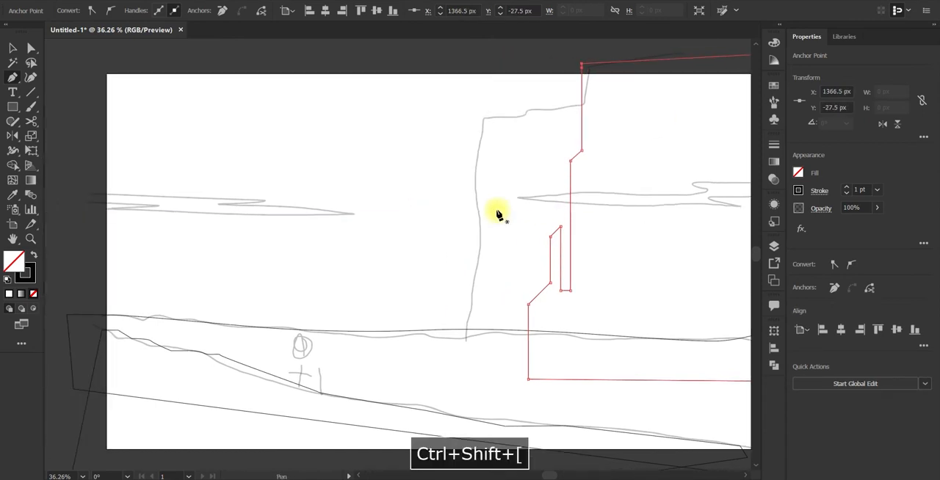
# Step: Draw the left cloud as a closed curved Pen shape over its sketch, starting outside the artboard
pyautogui.moveTo(106, 202); pyautogui.dragTo(196, 199)
pyautogui.click(186, 193)
pyautogui.moveTo(358, 198); pyautogui.dragTo(332, 203)
pyautogui.moveTo(367, 207); pyautogui.dragTo(434, 212)
pyautogui.moveTo(494, 219); pyautogui.dragTo(457, 224)
pyautogui.moveTo(182, 216); pyautogui.dragTo(330, 211)
pyautogui.hotkey('ctrl', 'z')
pyautogui.moveTo(131, 208); pyautogui.dragTo(140, 207)
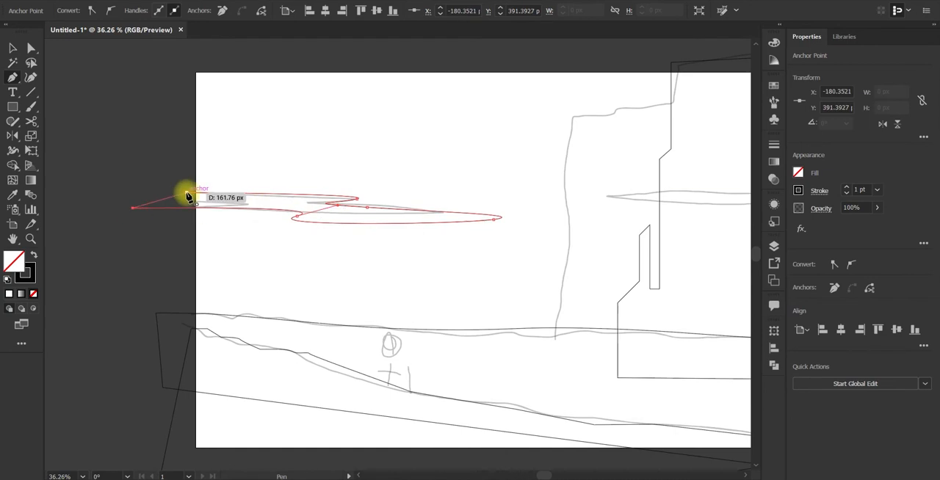
pyautogui.click(186, 193)
# Step: Draw the right cloud as a closed curved Pen shape over its sketch, extending past the artboard's right edge
pyautogui.moveTo(580, 193); pyautogui.dragTo(223, 173)
pyautogui.moveTo(536, 159); pyautogui.dragTo(527, 160)
pyautogui.moveTo(426, 164); pyautogui.dragTo(388, 170)
pyautogui.moveTo(255, 177); pyautogui.dragTo(287, 178)
pyautogui.moveTo(359, 183); pyautogui.dragTo(382, 186)
pyautogui.hotkey('ctrl', 'z')
pyautogui.moveTo(491, 190); pyautogui.dragTo(535, 162)
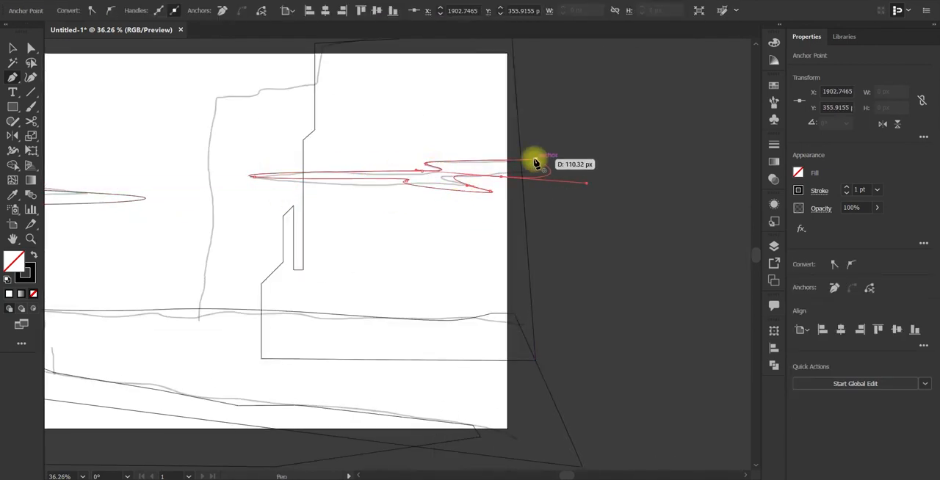
pyautogui.press('v')
pyautogui.click(588, 188)
# Step: Hide the sketch layer, Layer 1, leaving only the traced shapes on display
pyautogui.moveTo(395, 296); pyautogui.dragTo(610, 293)
pyautogui.click(775, 246)
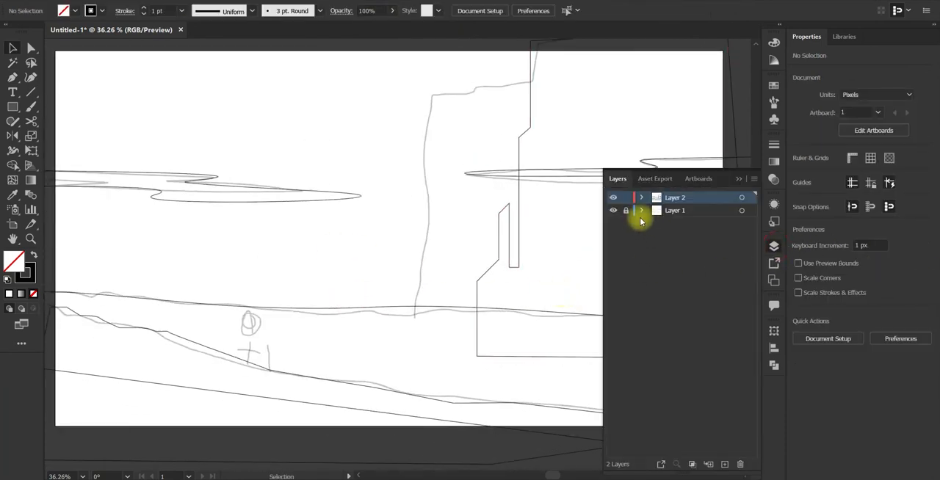
pyautogui.click(613, 211)
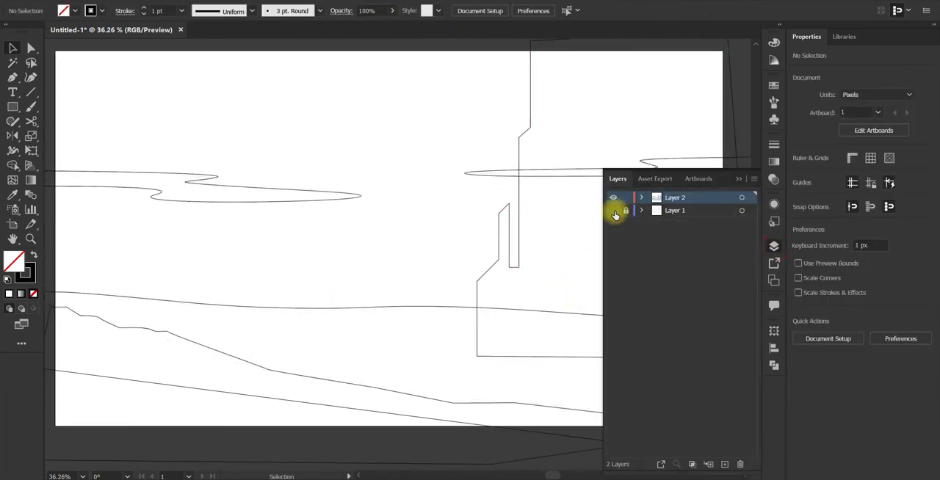
pyautogui.moveTo(340, 286); pyautogui.dragTo(416, 282)
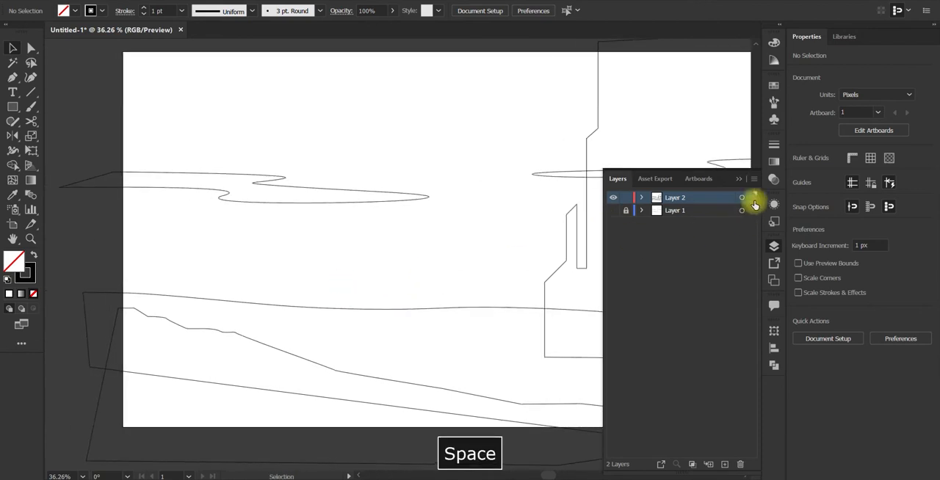
pyautogui.click(738, 179)
# Step: Give the foreground slope shape a solid white fill
pyautogui.click(290, 353)
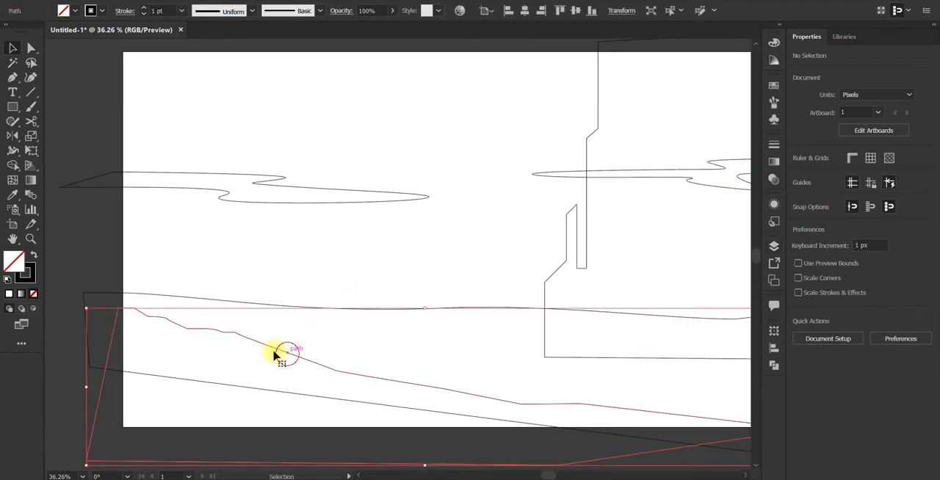
pyautogui.click(10, 295)
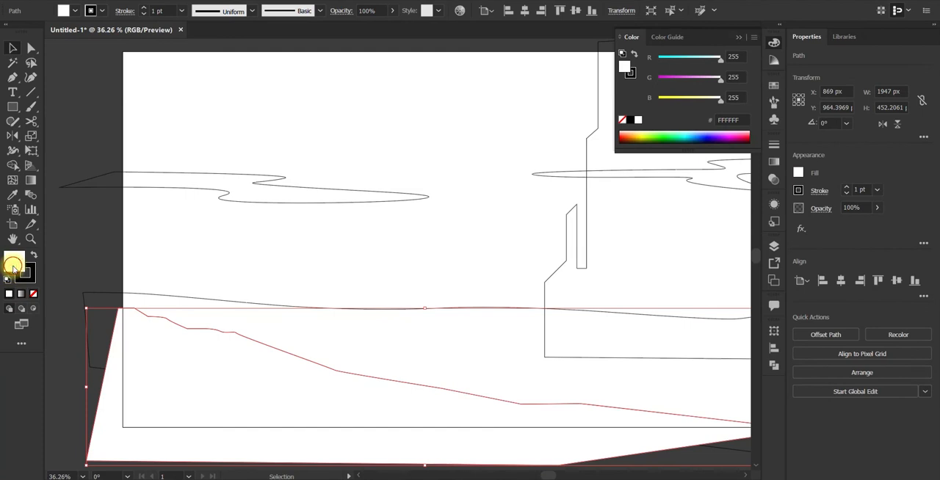
pyautogui.doubleClick(13, 265)
pyautogui.moveTo(476, 297); pyautogui.dragTo(482, 210)
pyautogui.click(609, 178)
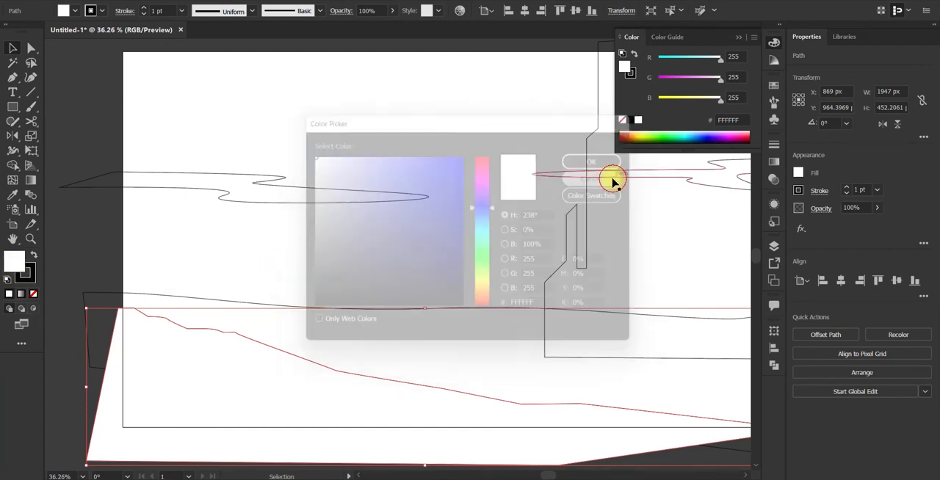
# Step: Draw a 116 x 116 px square left of the artboard and stack two copies above it
pyautogui.press('m')
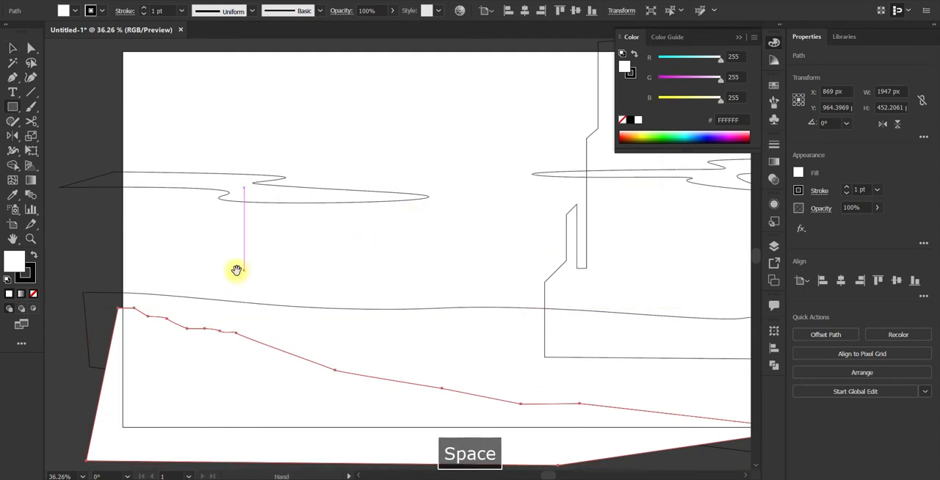
pyautogui.moveTo(80, 227); pyautogui.dragTo(272, 265)
pyautogui.moveTo(143, 264)
pyautogui.mouseDown()
pyautogui.moveTo(166, 284)
pyautogui.moveTo(143, 210)
pyautogui.moveTo(153, 224)
pyautogui.moveTo(158, 190)
pyautogui.mouseUp()
pyautogui.press('v')
pyautogui.hotkey('ctrl', 'z')
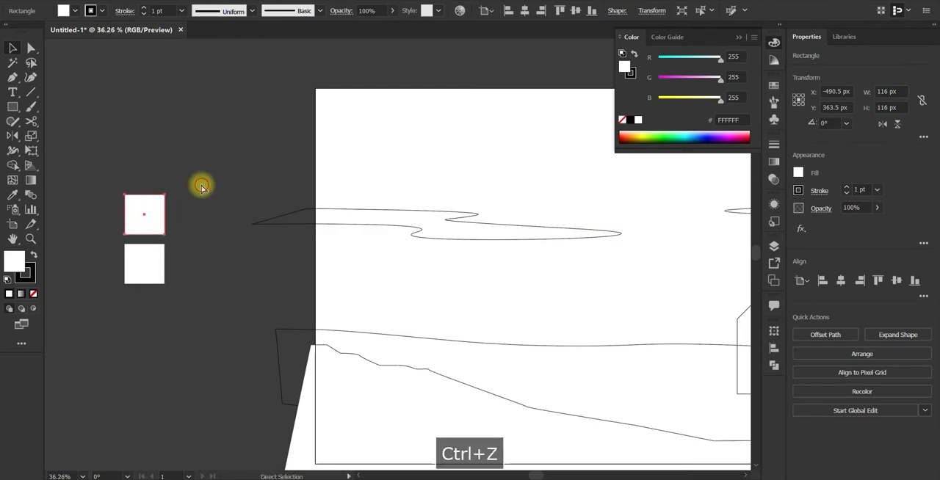
pyautogui.hotkey('ctrl', 'z')
pyautogui.moveTo(146, 223); pyautogui.dragTo(147, 172)
# Step: Remove the stroke from the three stacked squares, keeping their white fill
pyautogui.click(143, 267)
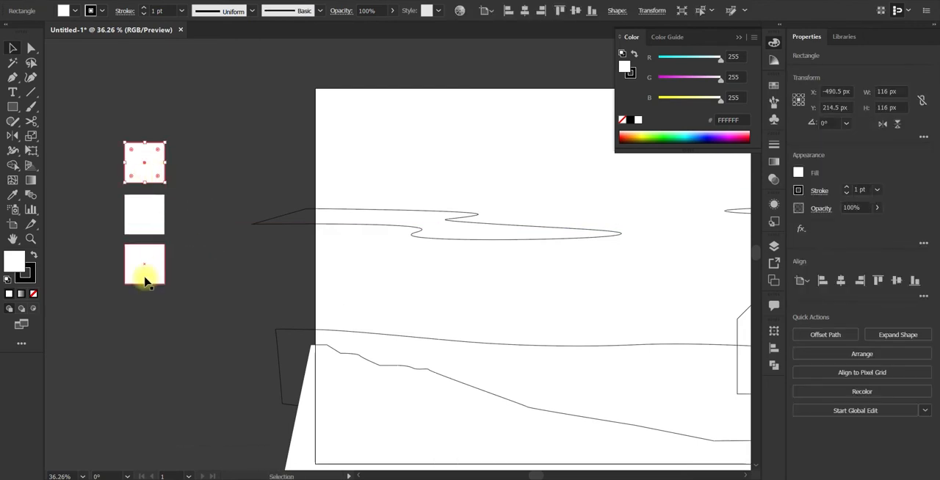
pyautogui.moveTo(114, 288); pyautogui.dragTo(110, 289)
pyautogui.click(25, 273)
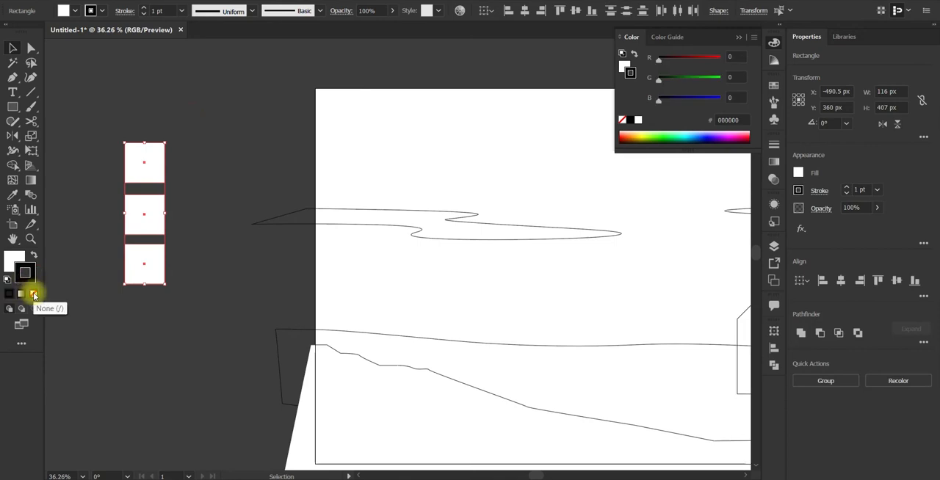
pyautogui.click(33, 295)
pyautogui.click(16, 263)
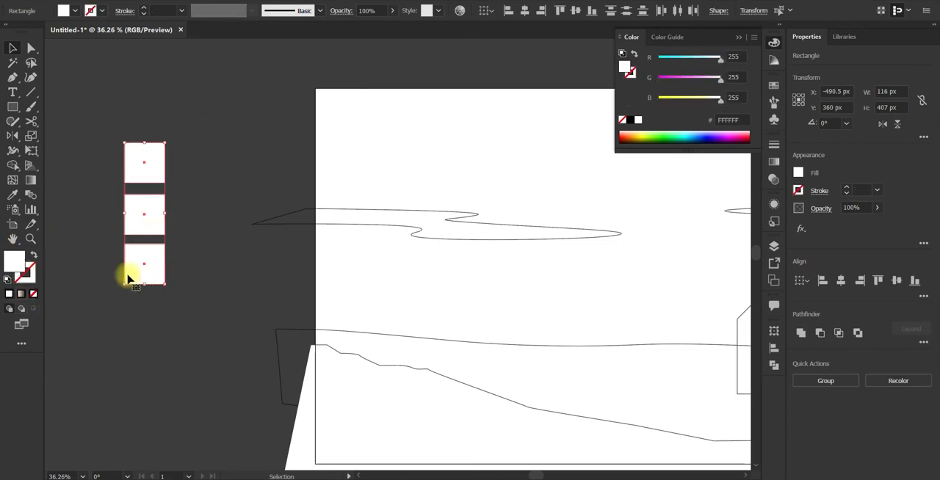
pyautogui.click(190, 291)
# Step: Fill the lowest swatch square with a dark navy, #19232D
pyautogui.click(147, 279)
pyautogui.doubleClick(14, 261)
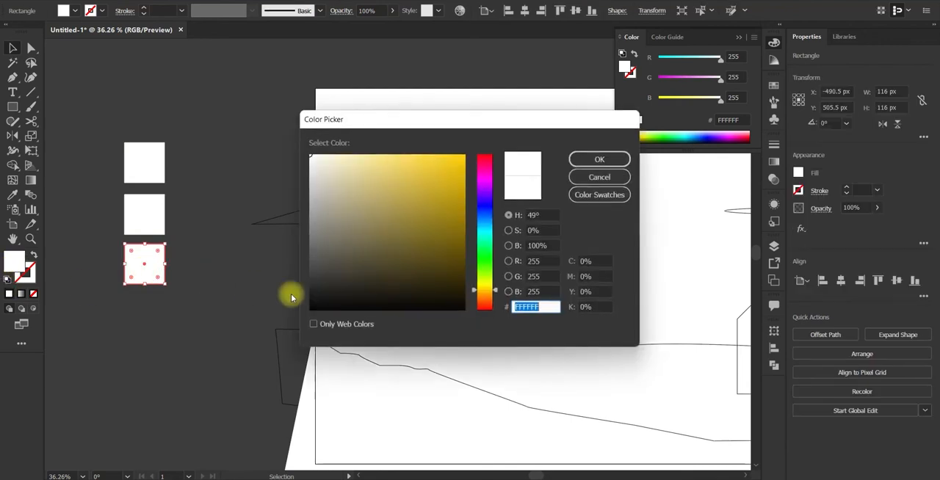
pyautogui.moveTo(485, 282); pyautogui.dragTo(489, 221)
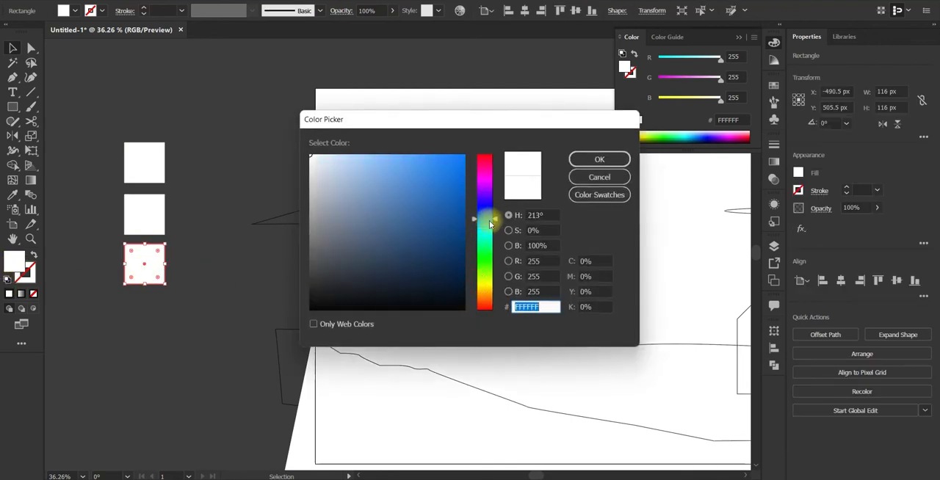
pyautogui.click(384, 281)
pyautogui.click(599, 159)
pyautogui.click(261, 256)
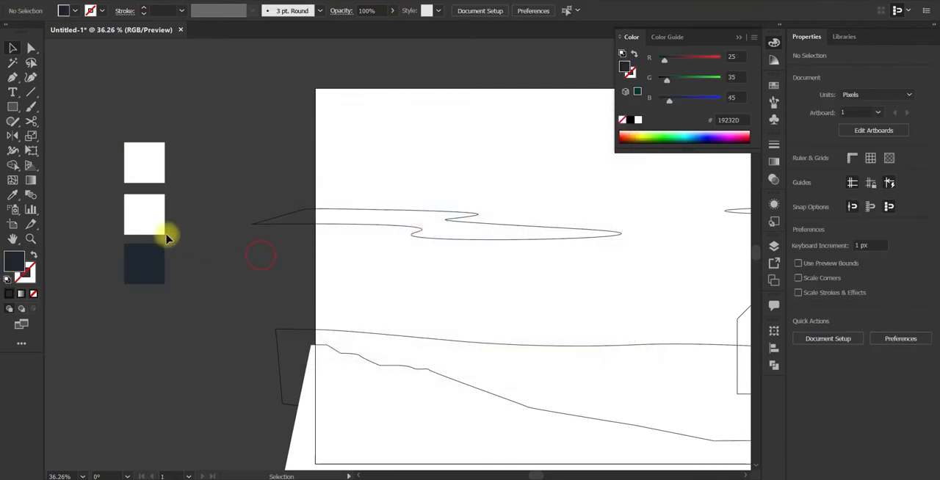
# Step: Fill the middle swatch square with a pale sand yellow, #E2D498
pyautogui.click(160, 229)
pyautogui.doubleClick(14, 261)
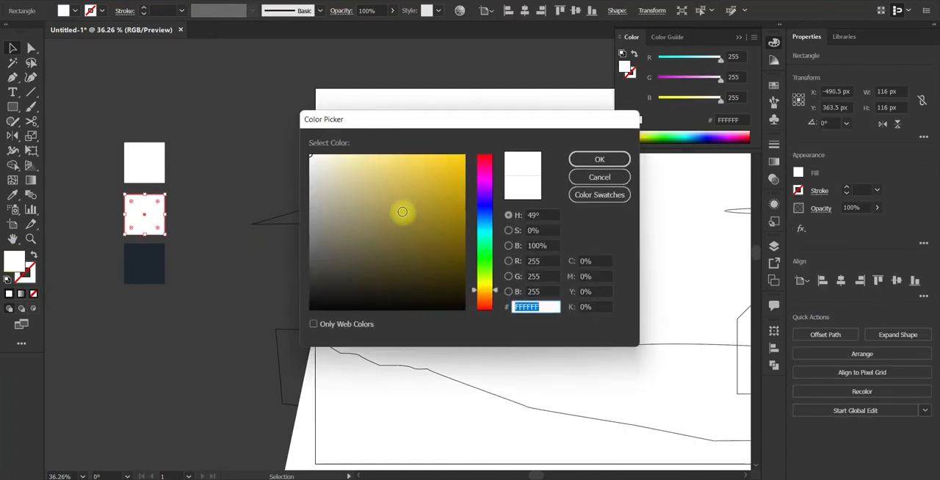
pyautogui.moveTo(403, 211); pyautogui.dragTo(361, 170)
pyautogui.click(599, 159)
# Step: Fill the uppermost swatch square with a light sky blue, #A6DCF4
pyautogui.click(144, 163)
pyautogui.doubleClick(14, 261)
pyautogui.click(375, 179)
pyautogui.moveTo(485, 290); pyautogui.dragTo(485, 223)
pyautogui.click(600, 159)
pyautogui.doubleClick(14, 261)
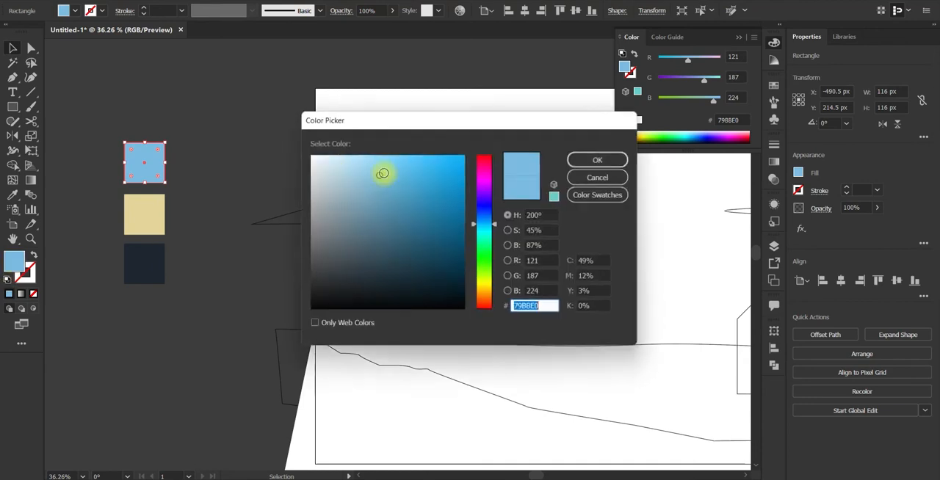
pyautogui.click(359, 160)
pyautogui.click(599, 159)
pyautogui.click(212, 258)
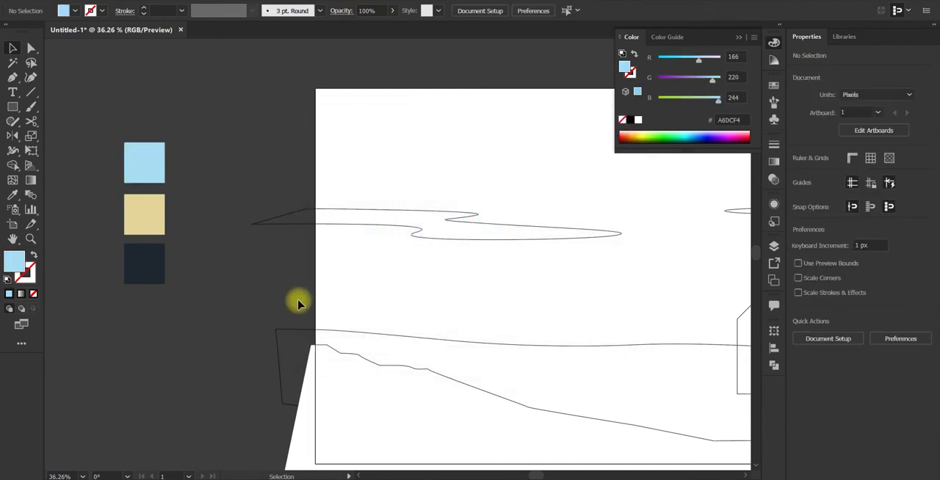
# Step: Apply the dark navy swatch to the foreground slope with the Eyedropper
pyautogui.click(381, 388)
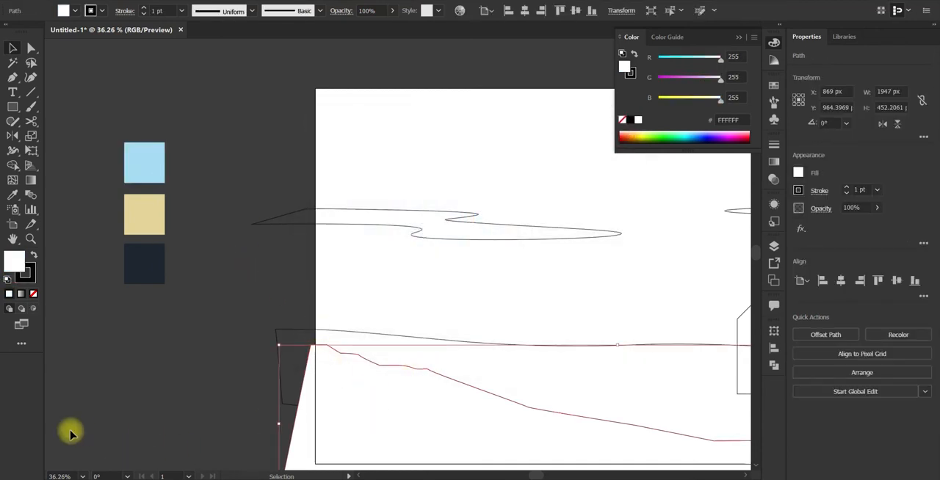
pyautogui.press('i')
pyautogui.click(147, 261)
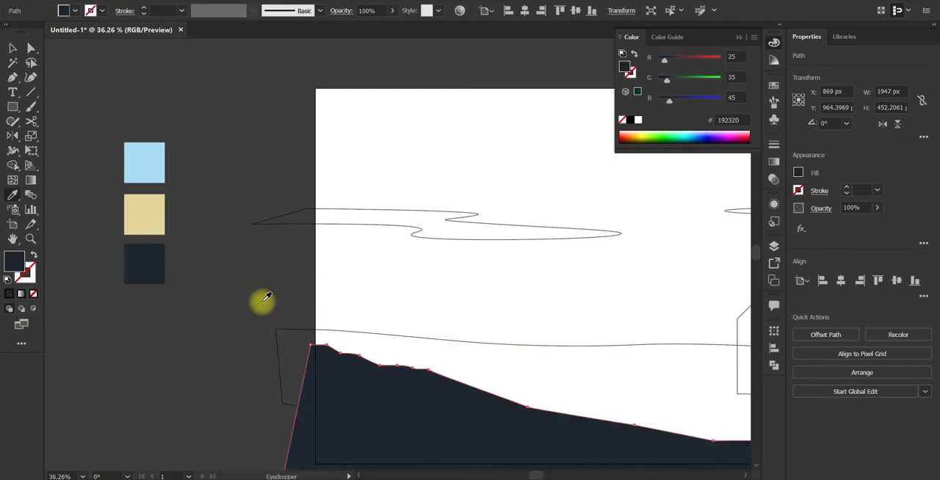
# Step: Draw a 2122 x 939 px sky rectangle extending past the artboard's upper and side edges and send it to the back
pyautogui.moveTo(498, 349); pyautogui.dragTo(375, 332)
pyautogui.press('v')
pyautogui.moveTo(264, 307); pyautogui.dragTo(309, 336)
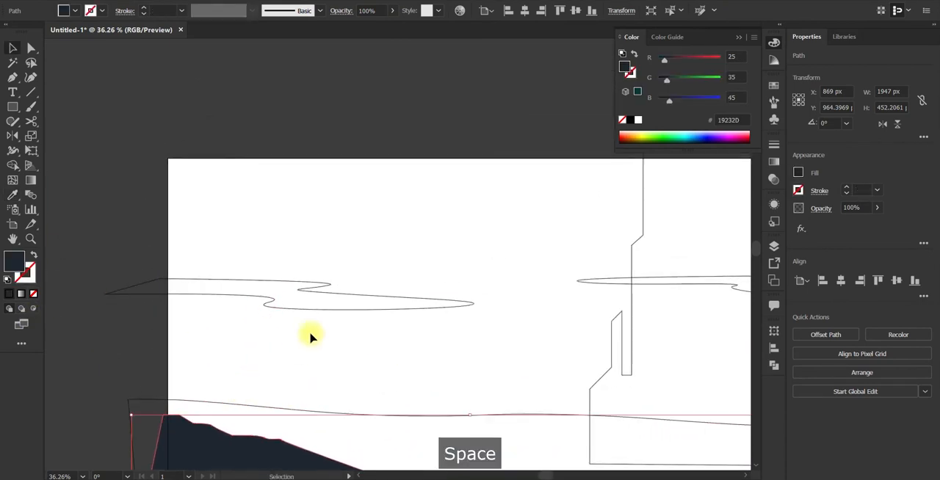
pyautogui.press('m')
pyautogui.moveTo(132, 135); pyautogui.dragTo(665, 462)
pyautogui.hotkey('ctrl', 'shift', '[')
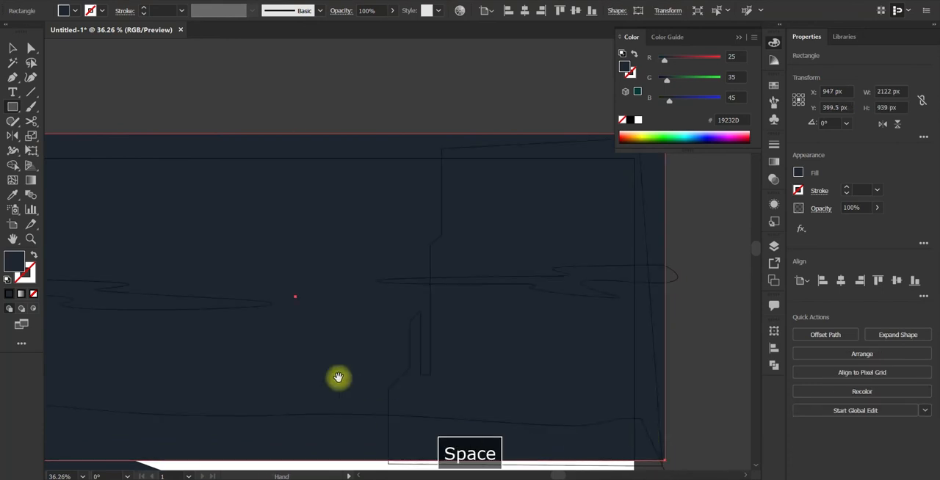
# Step: Give the sky rectangle a linear gradient running from the sand swatch to the light blue swatch
pyautogui.moveTo(124, 377); pyautogui.dragTo(386, 360)
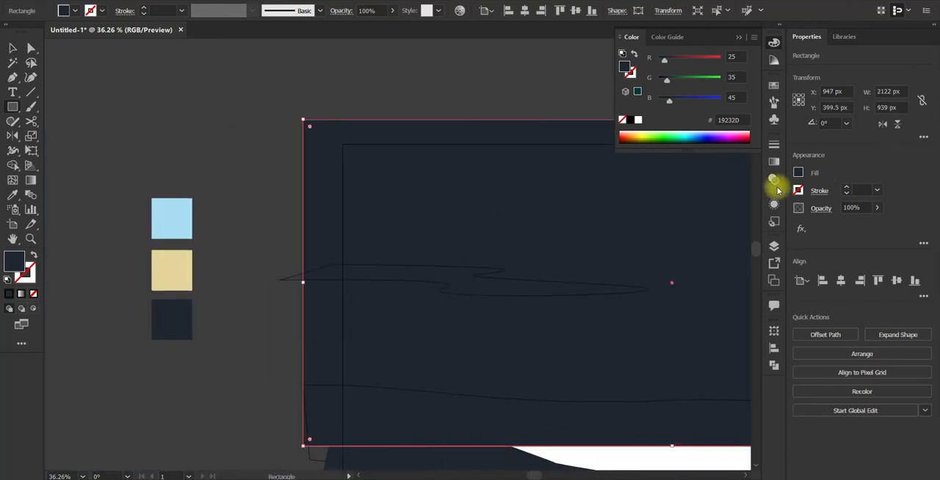
pyautogui.click(773, 163)
pyautogui.click(682, 235)
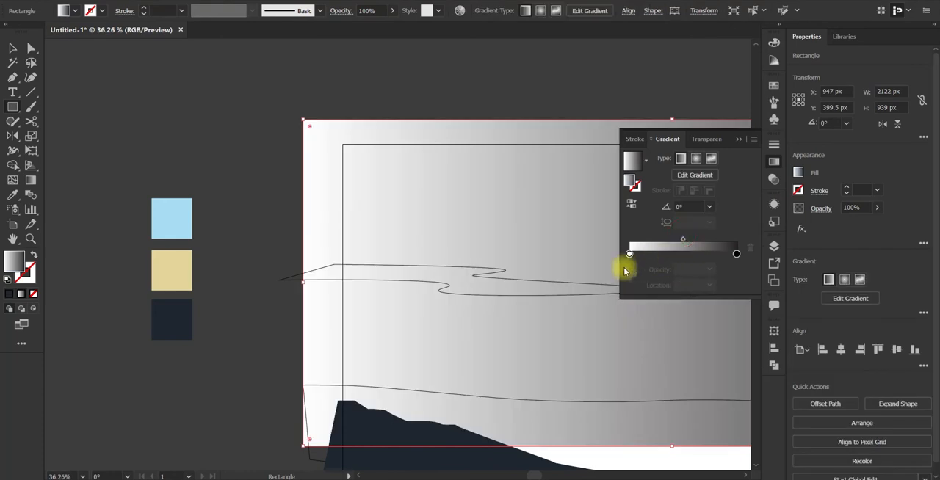
pyautogui.click(628, 254)
pyautogui.click(632, 263)
pyautogui.click(172, 271)
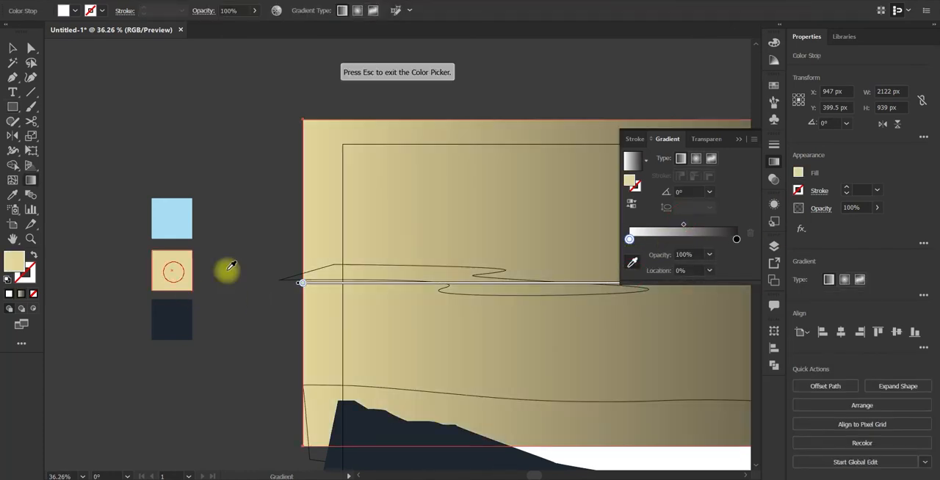
pyautogui.click(736, 239)
pyautogui.click(172, 218)
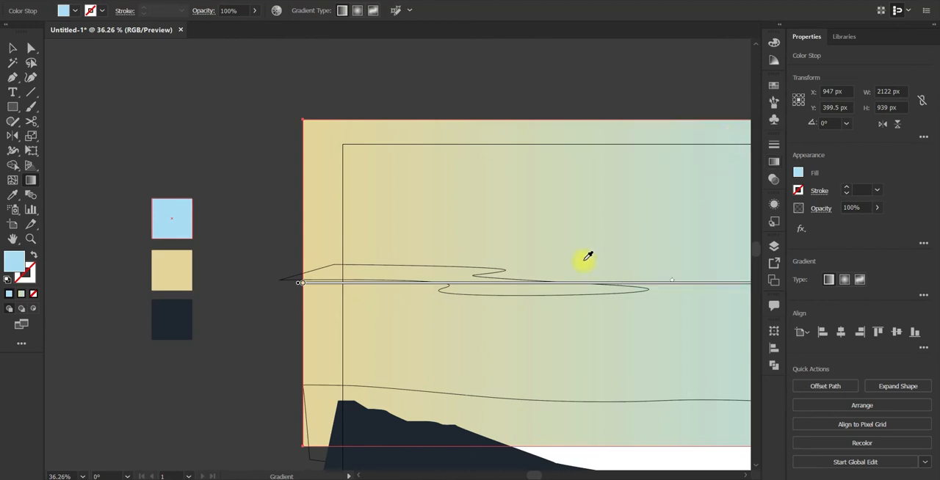
# Step: Show the sky gradient's sand stop in HSB and lower its saturation to about 22%
pyautogui.press('space')
pyautogui.moveTo(641, 255); pyautogui.dragTo(569, 245)
pyautogui.click(775, 165)
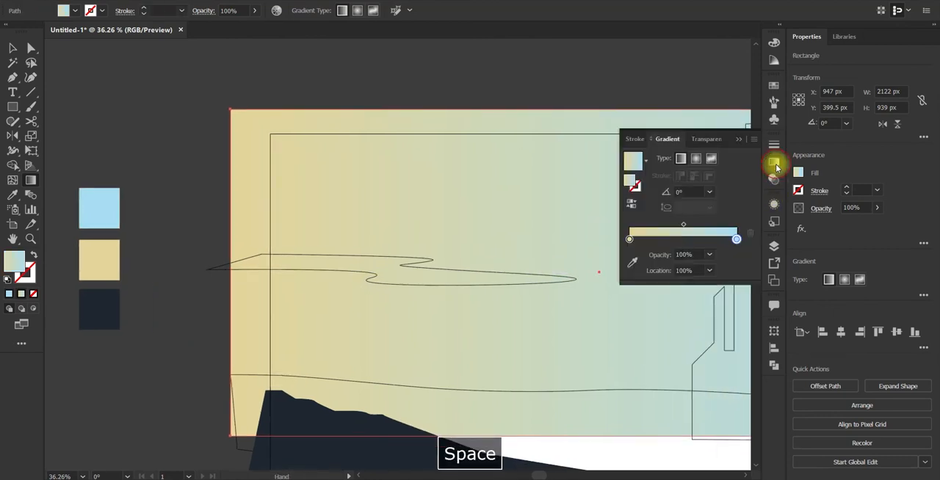
pyautogui.doubleClick(629, 240)
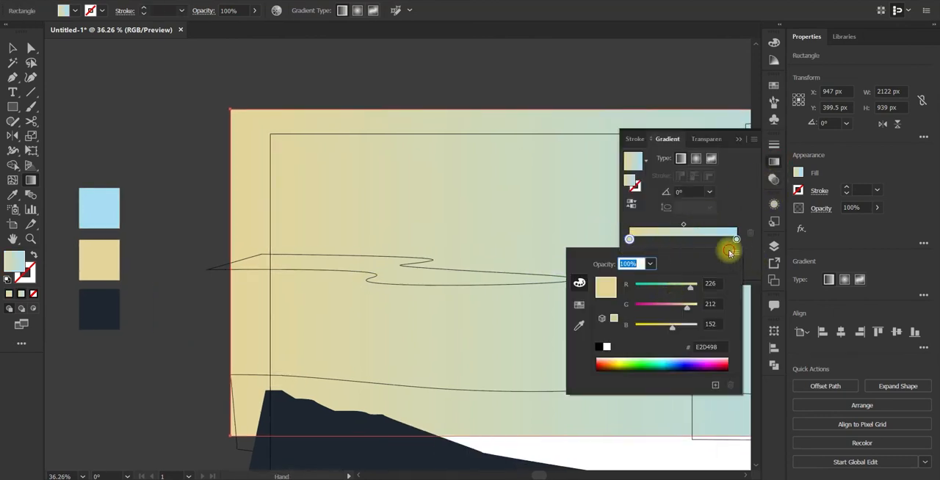
pyautogui.click(736, 253)
pyautogui.click(764, 280)
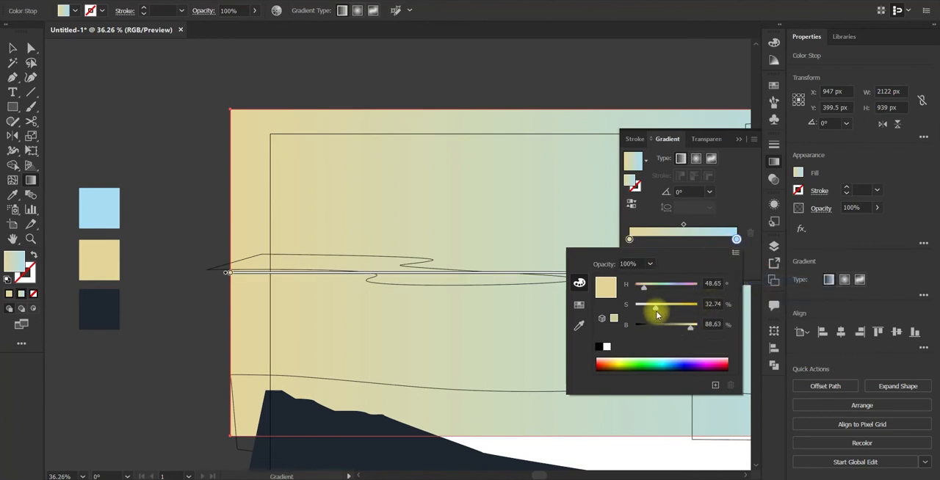
pyautogui.moveTo(656, 309); pyautogui.dragTo(649, 310)
pyautogui.hotkey('ctrl', 'z')
pyautogui.doubleClick(630, 240)
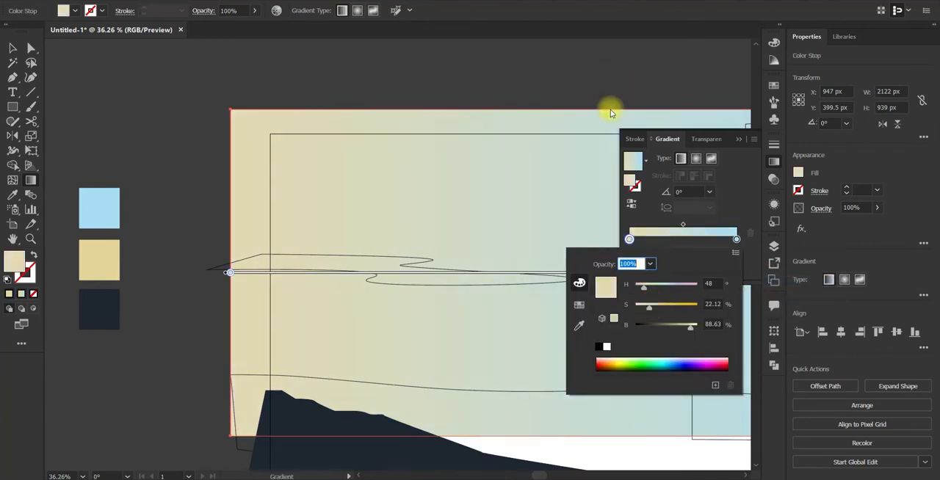
# Step: Add a light blue stop at about 50% of the sky gradient and make its end stop a more saturated blue
pyautogui.click(737, 240)
pyautogui.moveTo(736, 239); pyautogui.dragTo(702, 239)
pyautogui.doubleClick(737, 239)
pyautogui.moveTo(655, 308); pyautogui.dragTo(673, 308)
pyautogui.click(703, 239)
pyautogui.moveTo(703, 240); pyautogui.dragTo(683, 239)
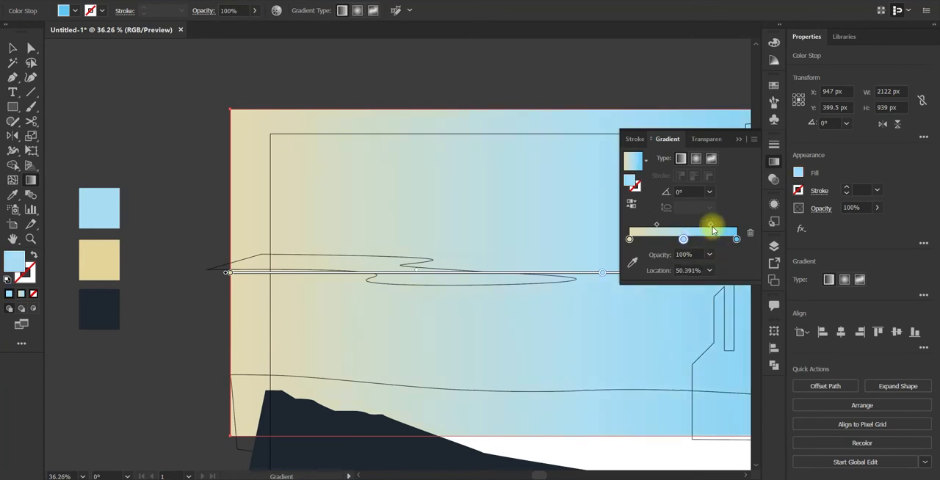
# Step: Redraw the sky gradient vertically so sand lies at the horizon and blue at the upper edge
pyautogui.press('v')
pyautogui.moveTo(632, 290); pyautogui.dragTo(426, 276)
pyautogui.press('g')
pyautogui.moveTo(392, 351); pyautogui.dragTo(392, 72)
# Step: Select both cloud shapes and apply the sky's gradient to them with the Eyedropper
pyautogui.press('v')
pyautogui.click(320, 269)
pyautogui.keyDown('shift'); pyautogui.click(481, 243); pyautogui.keyUp('shift')
pyautogui.press('i')
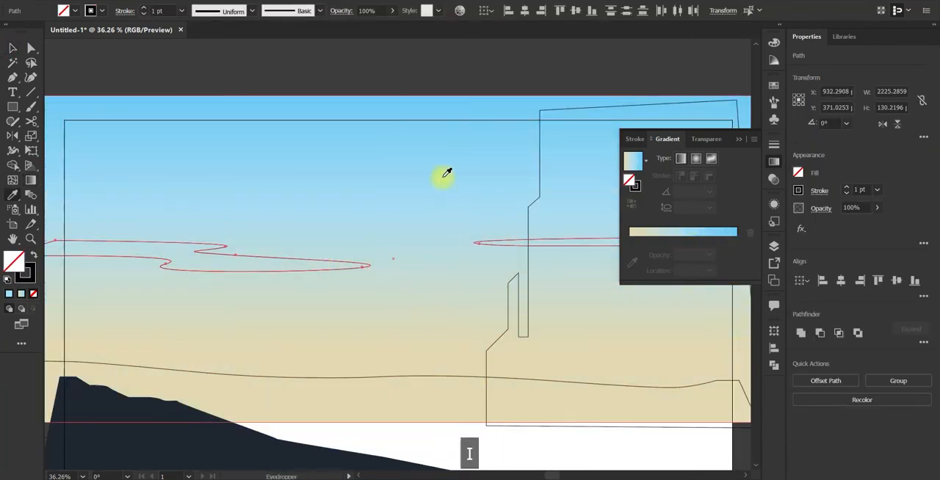
pyautogui.click(443, 177)
# Step: Remove the deep blue stop from the clouds' gradient and turn the left cloud's into a vertical sand-to-white blend
pyautogui.press('g')
pyautogui.click(683, 240)
pyautogui.moveTo(736, 239); pyautogui.dragTo(726, 258)
pyautogui.doubleClick(684, 240)
pyautogui.moveTo(655, 309); pyautogui.dragTo(633, 308)
pyautogui.moveTo(433, 142); pyautogui.dragTo(433, 52)
pyautogui.moveTo(485, 154); pyautogui.dragTo(487, 310)
pyautogui.press('v')
pyautogui.click(351, 268)
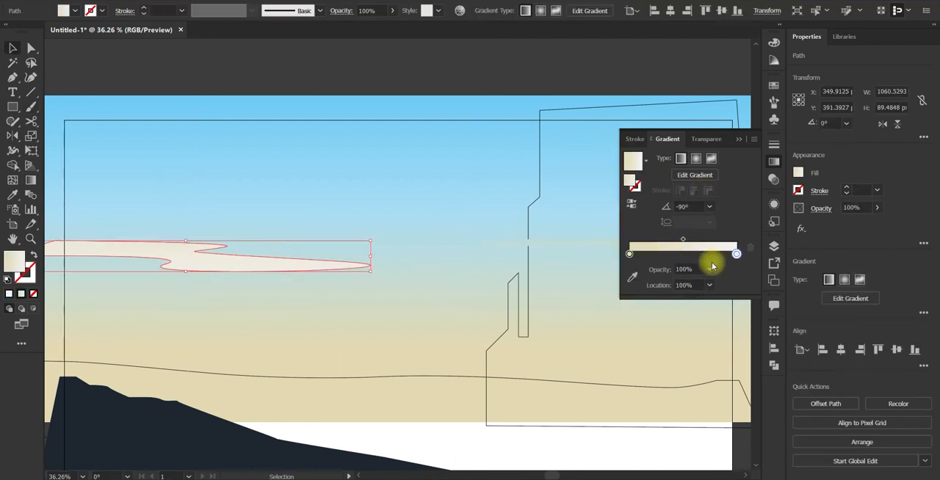
# Step: Set the sand stop of the left cloud's gradient to 0% opacity
pyautogui.click(629, 254)
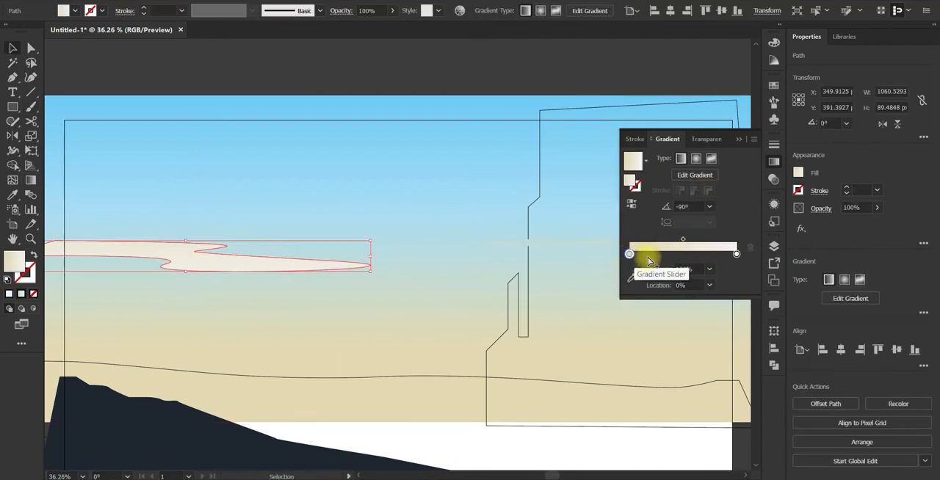
pyautogui.click(711, 276)
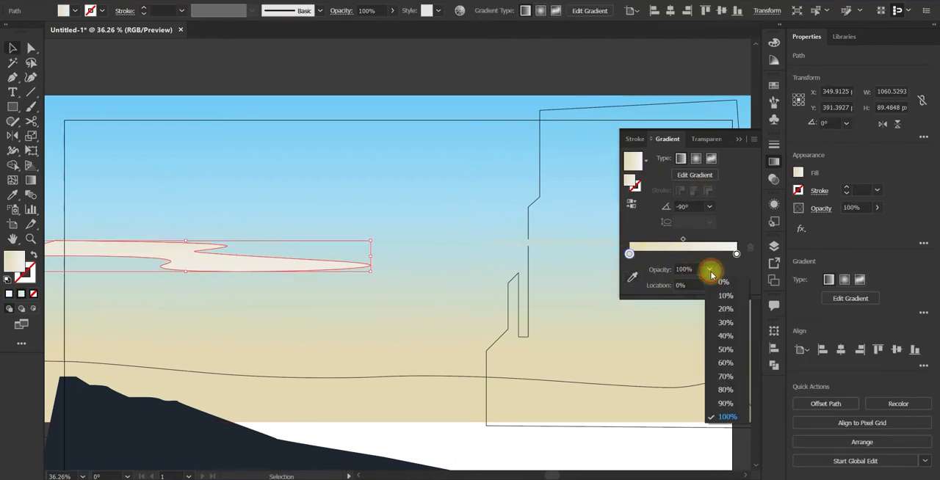
pyautogui.click(716, 297)
pyautogui.click(436, 86)
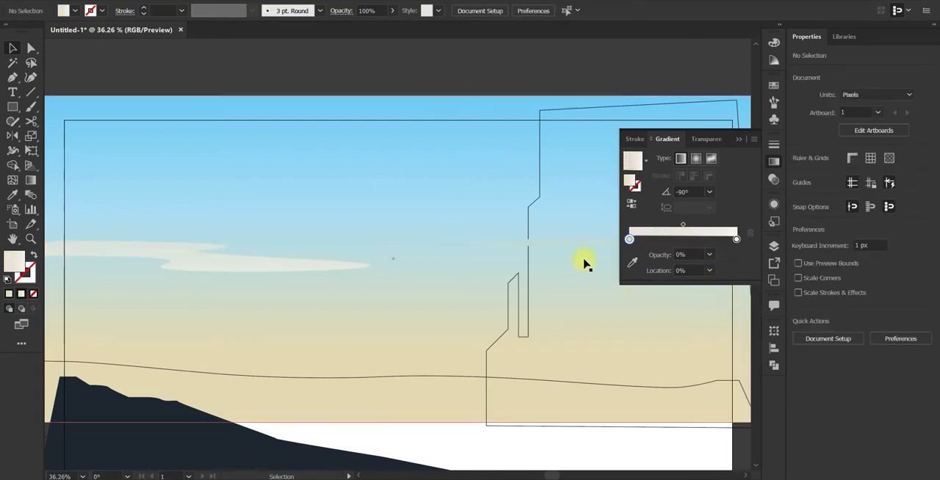
# Step: Copy the left cloud's fading gradient to the right cloud and redraw it vertically, starting above and ending below the shape
pyautogui.click(583, 244)
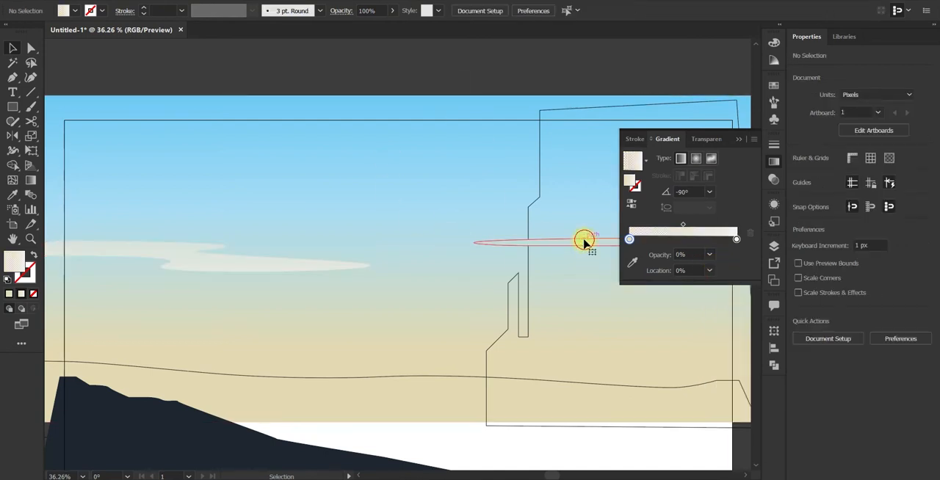
pyautogui.press('i')
pyautogui.click(210, 262)
pyautogui.press('v')
pyautogui.moveTo(491, 65); pyautogui.dragTo(410, 55)
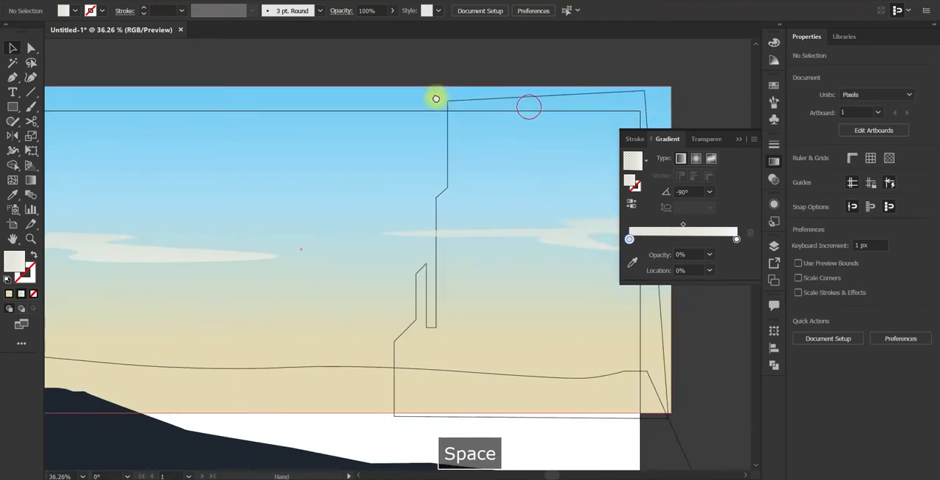
pyautogui.press('g')
pyautogui.moveTo(556, 141); pyautogui.dragTo(562, 277)
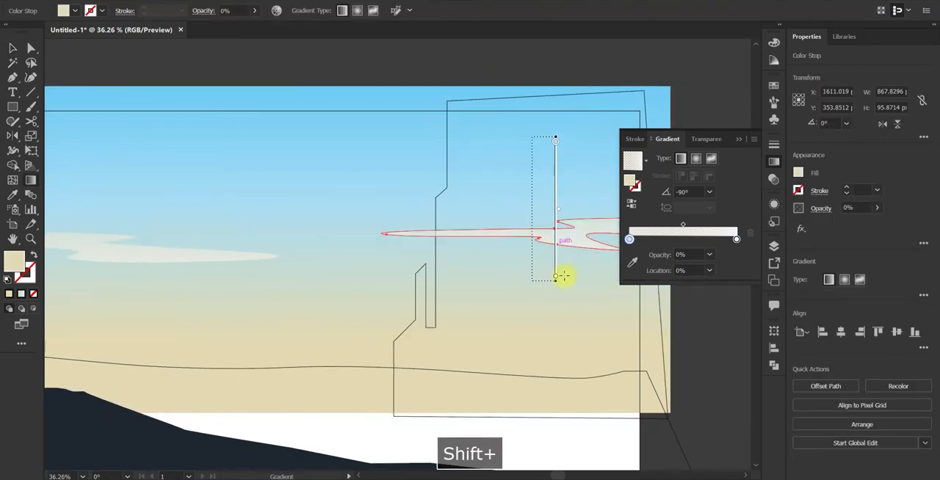
pyautogui.press('v')
# Step: Redraw the left cloud's gradient vertically from above to below the shape to soften its fade
pyautogui.click(230, 266)
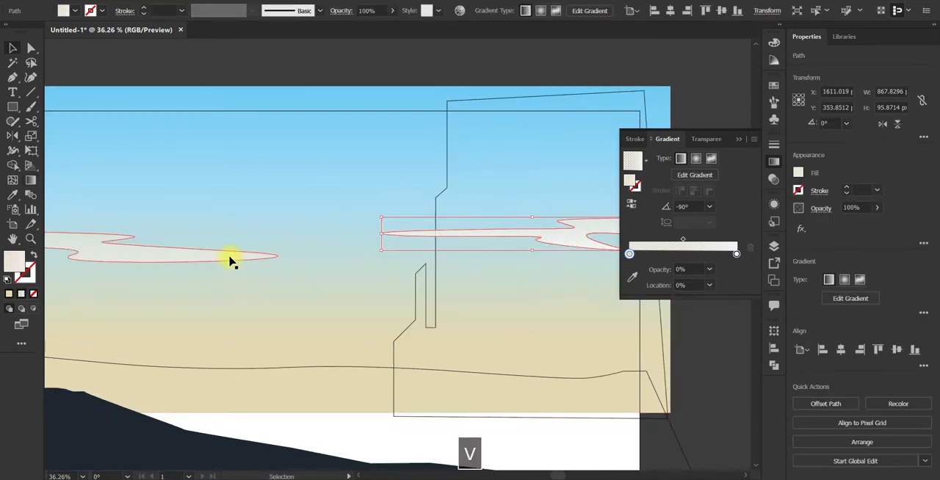
pyautogui.press('g')
pyautogui.moveTo(265, 147); pyautogui.dragTo(262, 278)
pyautogui.press('v')
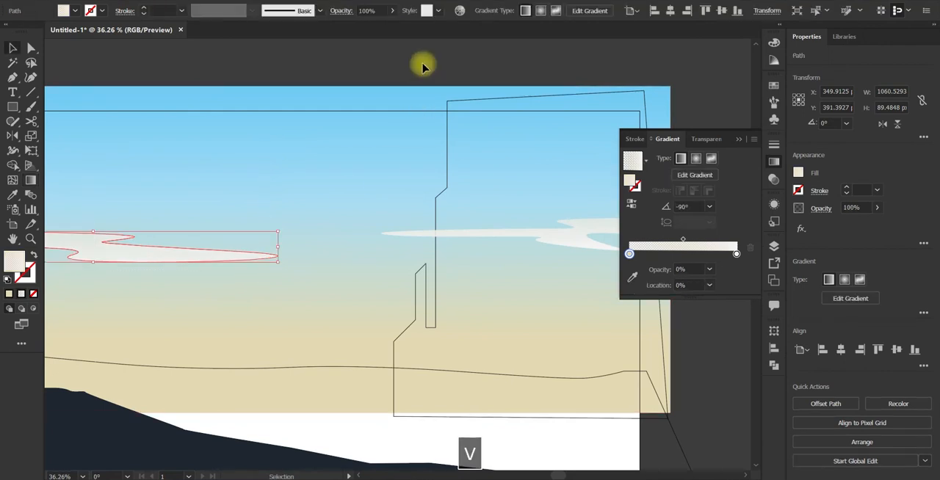
pyautogui.click(426, 65)
# Step: Apply the sky's gradient to the building outline, then try the slope's navy on it and undo that
pyautogui.press('space')
pyautogui.moveTo(436, 137); pyautogui.dragTo(481, 107)
pyautogui.click(480, 285)
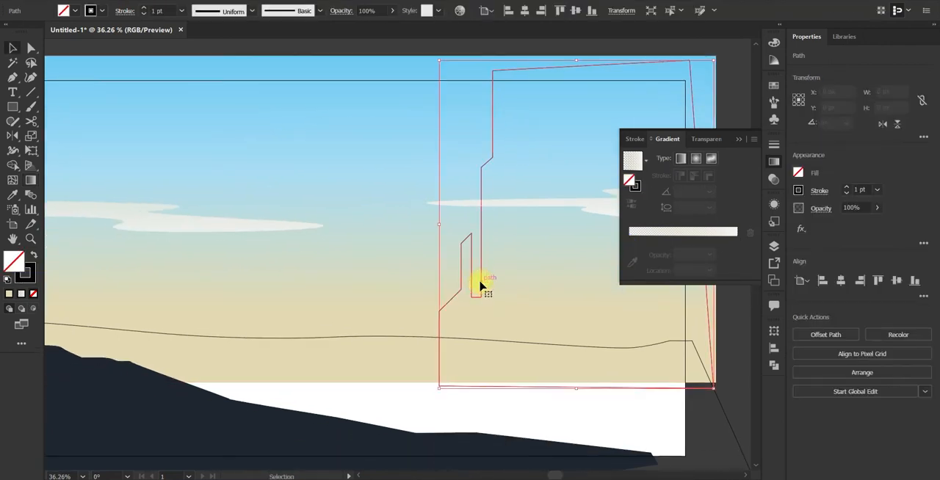
pyautogui.press('i')
pyautogui.click(417, 233)
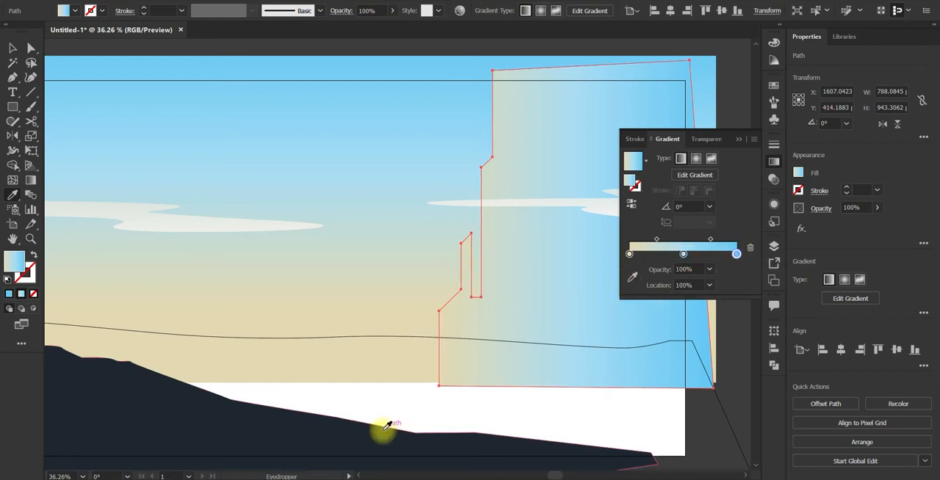
pyautogui.click(258, 417)
pyautogui.hotkey('ctrl', 'z')
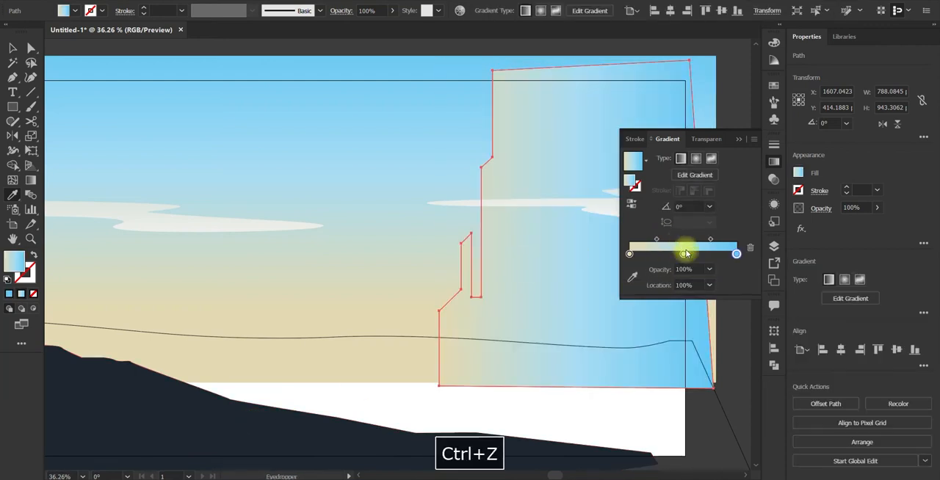
# Step: Sample the slope's navy for the end stop of the building's gradient, then adjust it to H 210, S 70.68, B 52.16
pyautogui.click(737, 253)
pyautogui.click(632, 276)
pyautogui.click(287, 421)
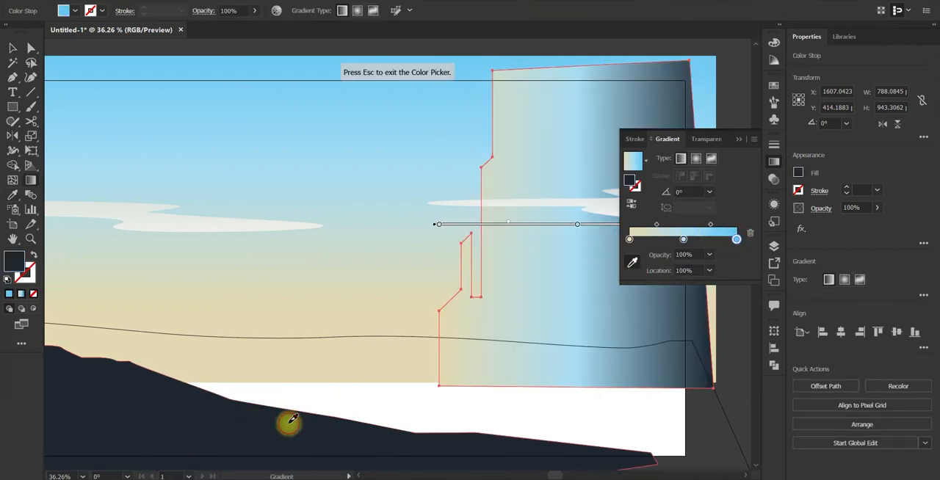
pyautogui.doubleClick(737, 240)
pyautogui.moveTo(668, 308); pyautogui.dragTo(668, 326)
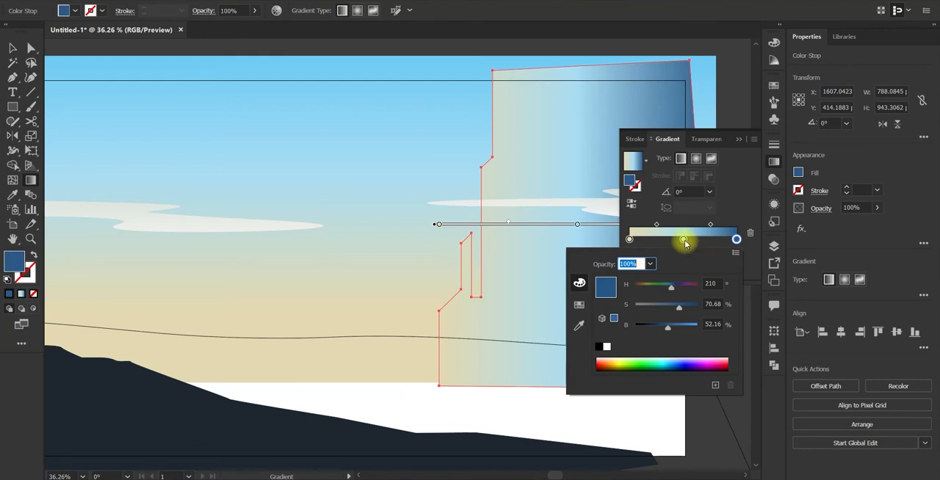
# Step: Lower the brightness of the light blue middle stop in the building's gradient to 85.1%
pyautogui.click(685, 242)
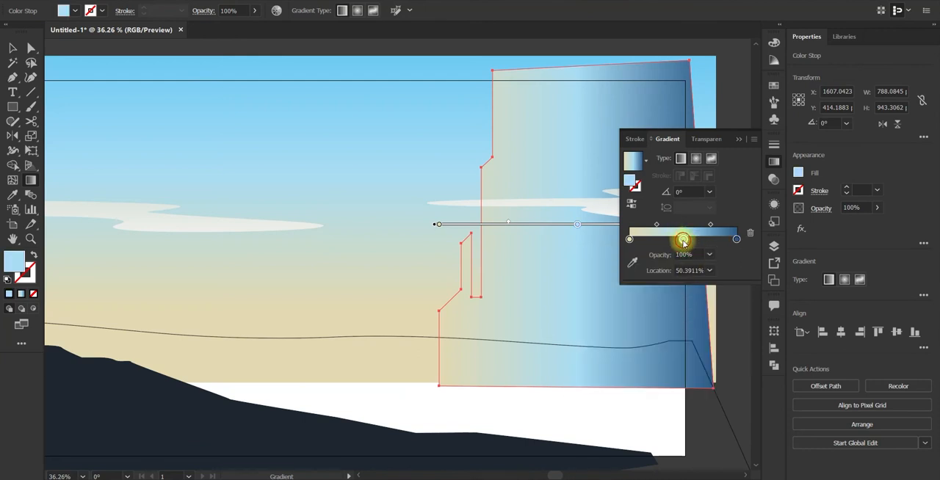
pyautogui.doubleClick(683, 241)
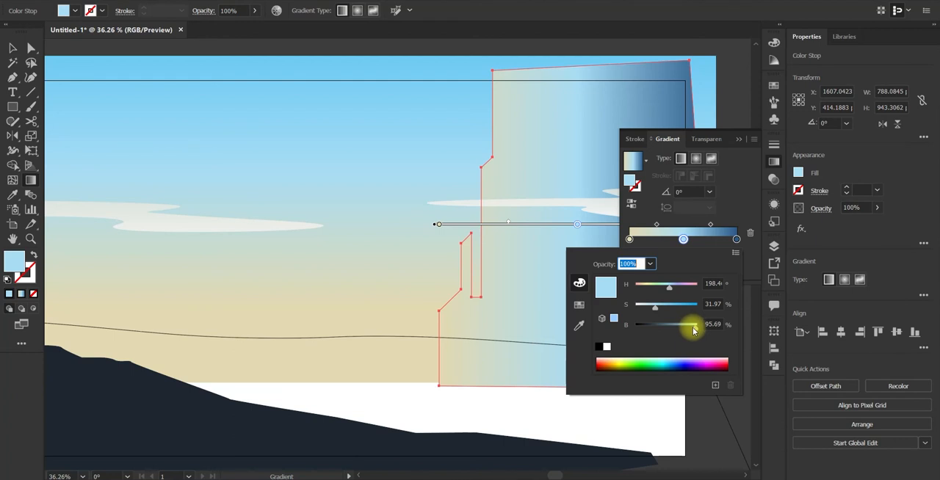
pyautogui.moveTo(690, 332); pyautogui.dragTo(685, 331)
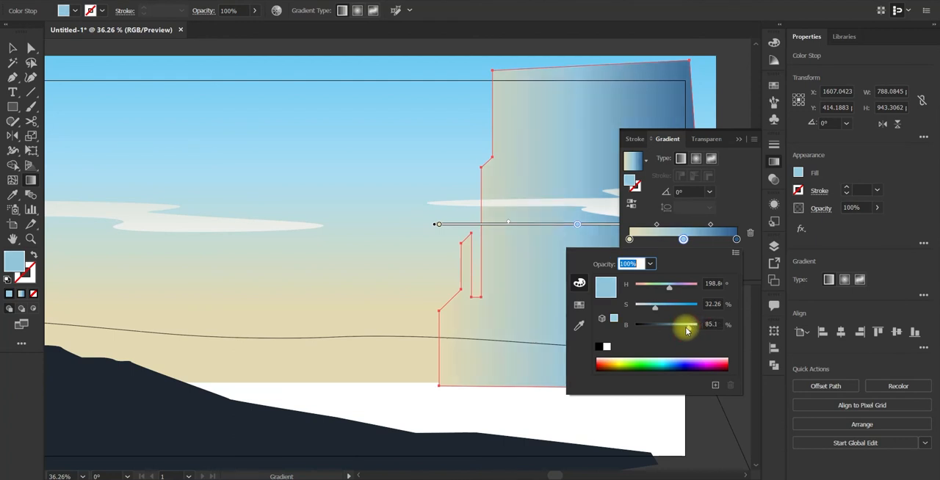
# Step: Set the sand stop of the building's gradient to 0% opacity and the light blue middle stop to 70%
pyautogui.doubleClick(629, 240)
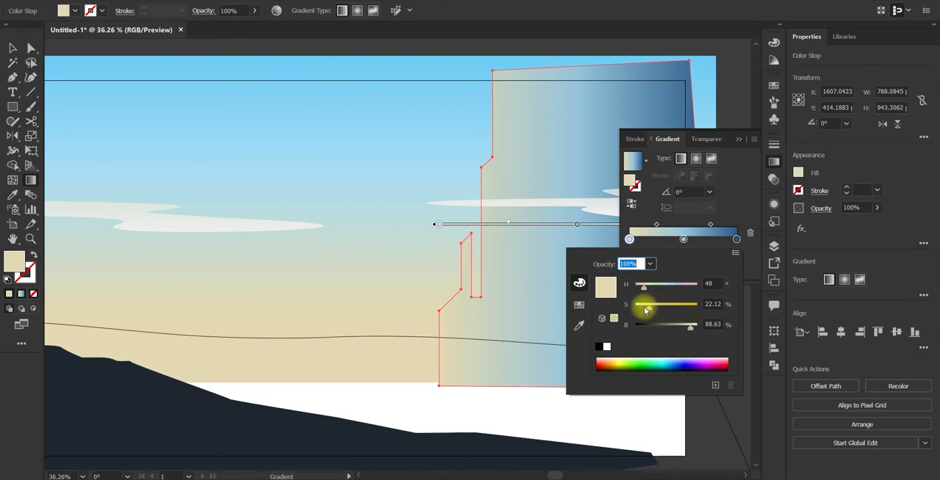
pyautogui.click(737, 204)
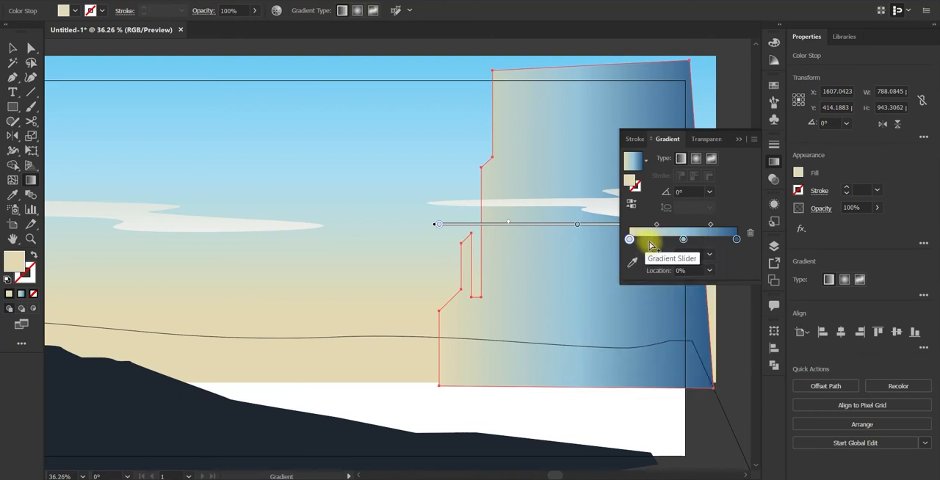
pyautogui.click(710, 255)
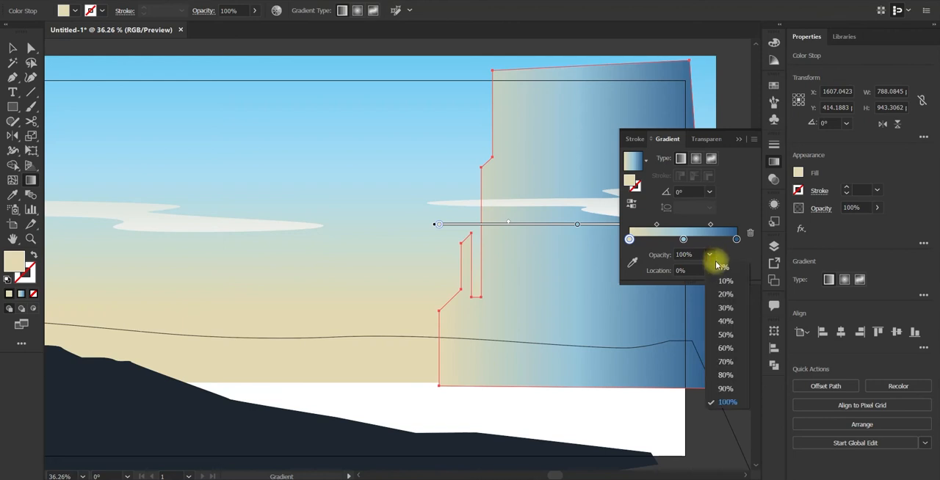
pyautogui.click(718, 268)
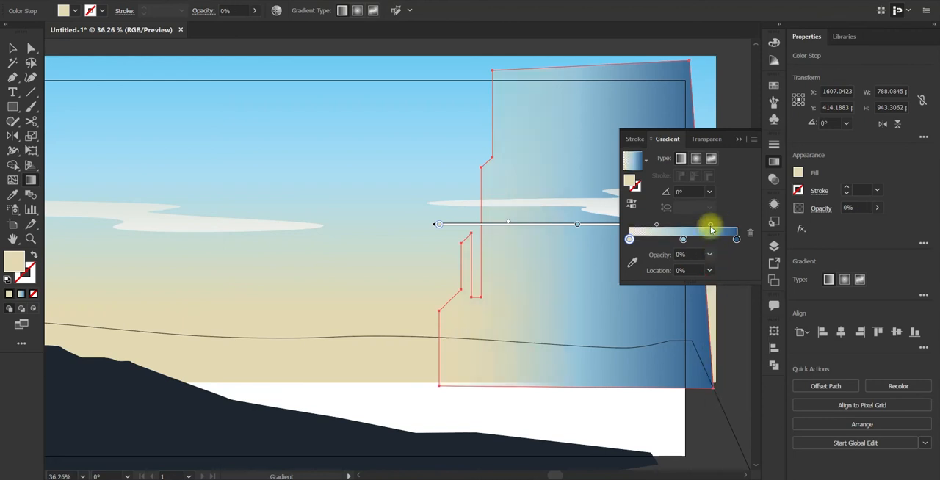
pyautogui.click(681, 241)
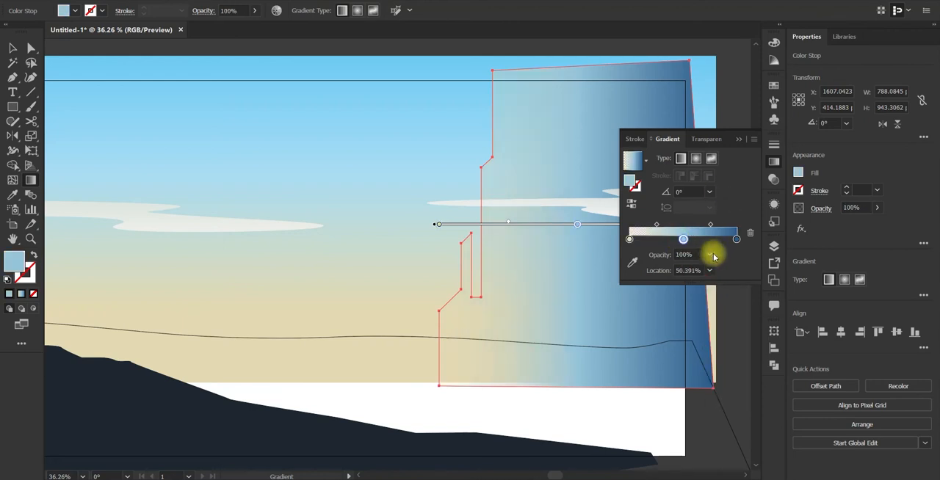
pyautogui.click(710, 255)
pyautogui.click(725, 363)
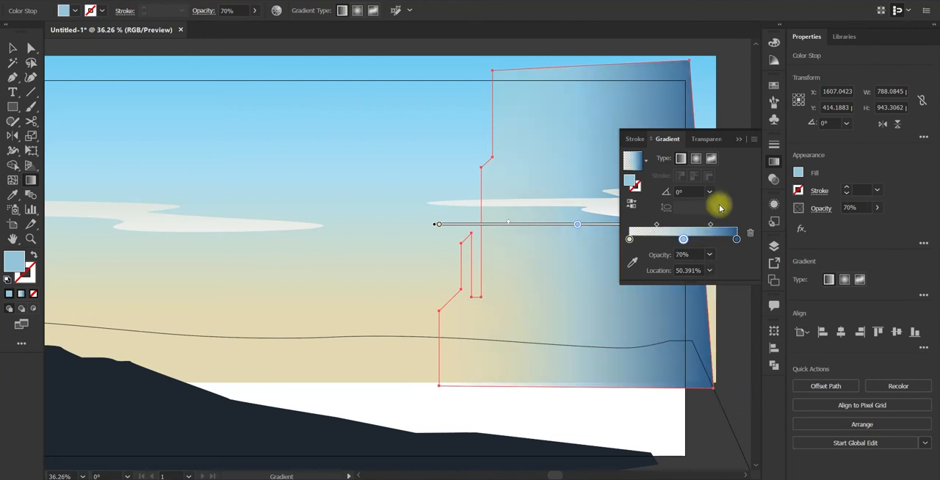
# Step: Redraw the building's gradient vertically from its base upward, with the dark blue end at the top
pyautogui.click(738, 139)
pyautogui.press('v')
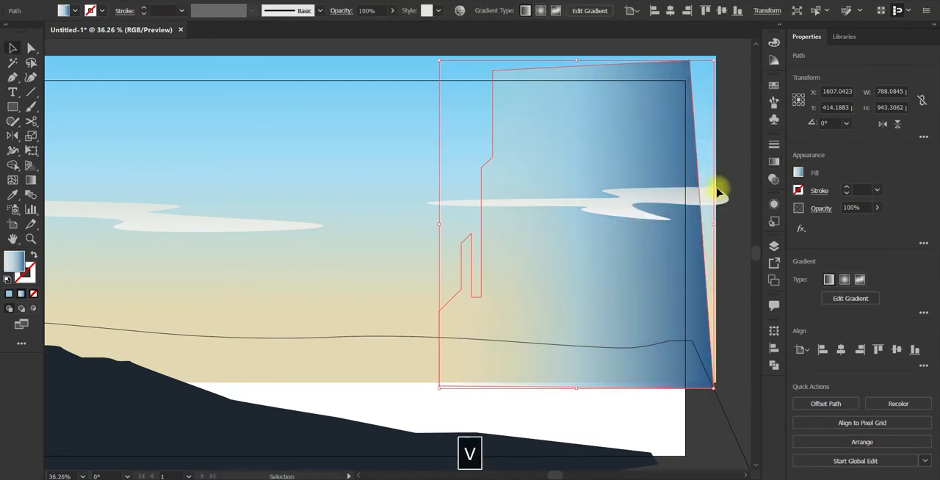
pyautogui.press('g')
pyautogui.moveTo(618, 327); pyautogui.dragTo(619, 93)
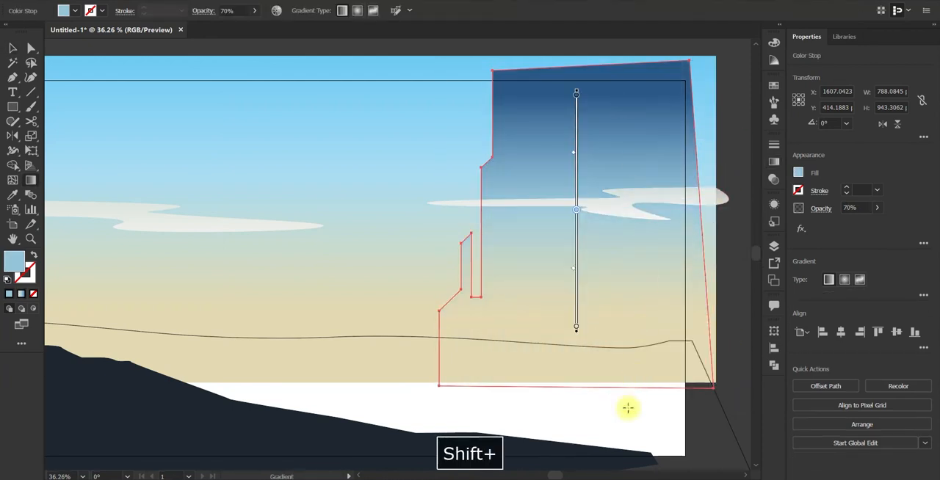
pyautogui.moveTo(627, 409); pyautogui.dragTo(610, 164)
pyautogui.press('space')
pyautogui.moveTo(653, 252); pyautogui.dragTo(608, 87)
pyautogui.moveTo(584, 329); pyautogui.dragTo(563, 117)
pyautogui.press('v')
pyautogui.press('space')
pyautogui.moveTo(612, 174); pyautogui.dragTo(636, 78)
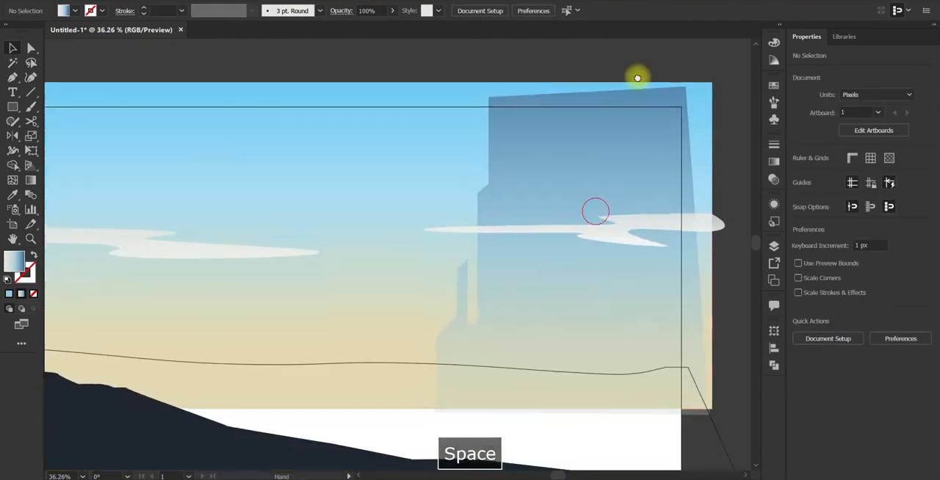
# Step: Delete the sand stop from the building's gradient and give the light blue stop 0% location and 0% opacity
pyautogui.press('space')
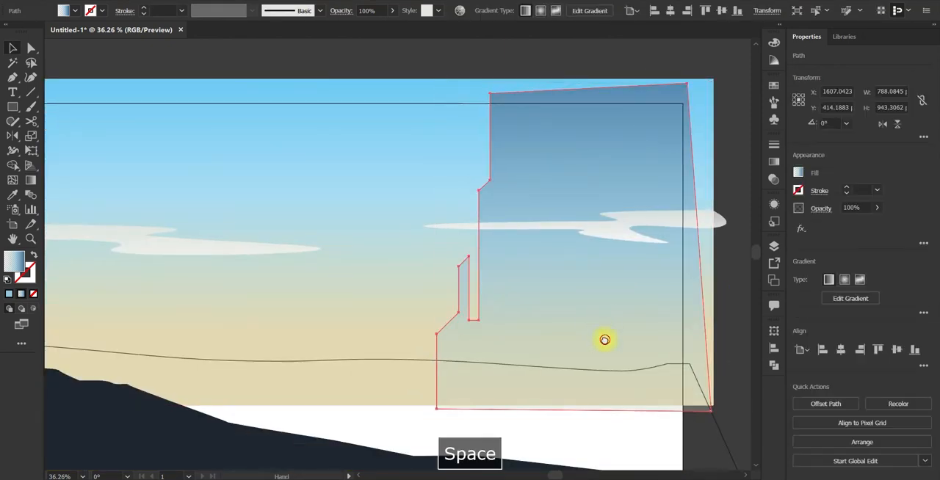
pyautogui.moveTo(605, 340); pyautogui.dragTo(578, 331)
pyautogui.click(773, 247)
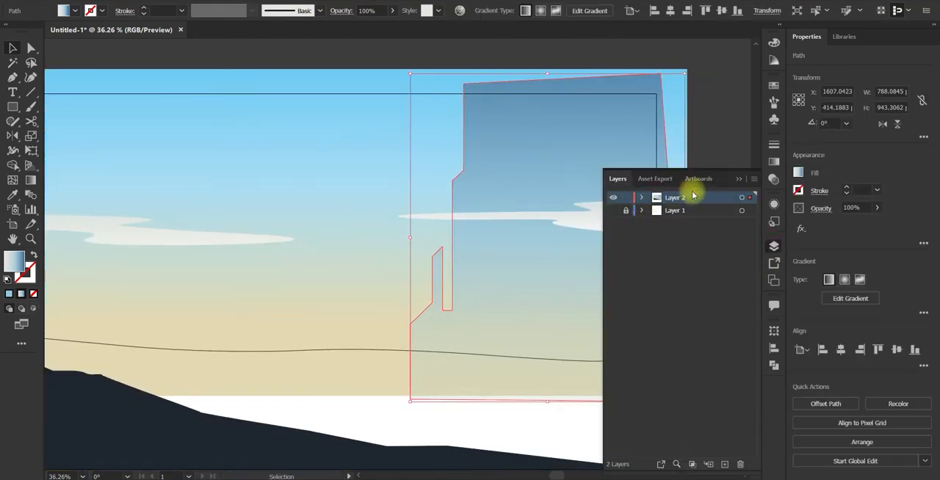
pyautogui.click(773, 162)
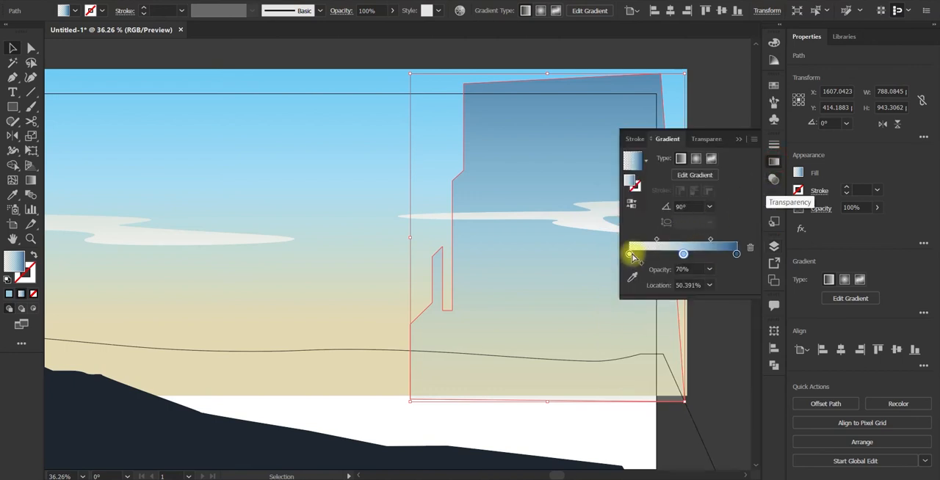
pyautogui.click(630, 254)
pyautogui.click(749, 247)
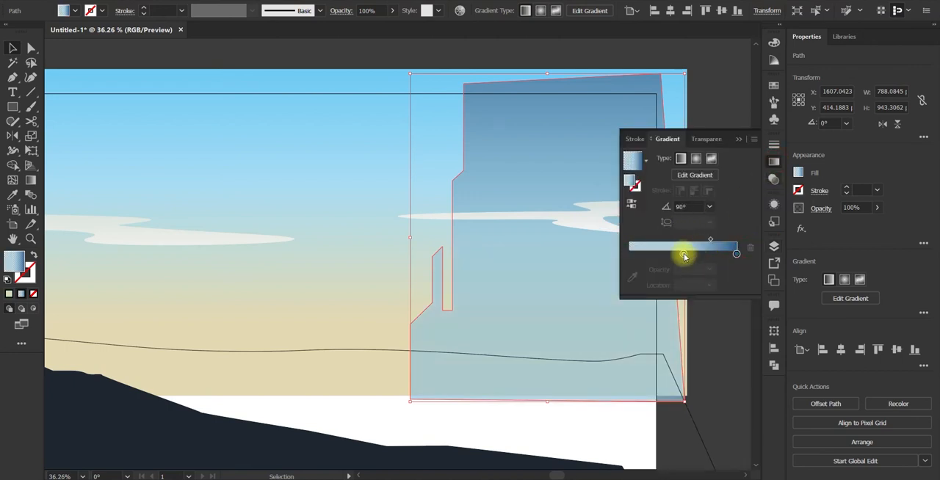
pyautogui.moveTo(684, 255); pyautogui.dragTo(629, 255)
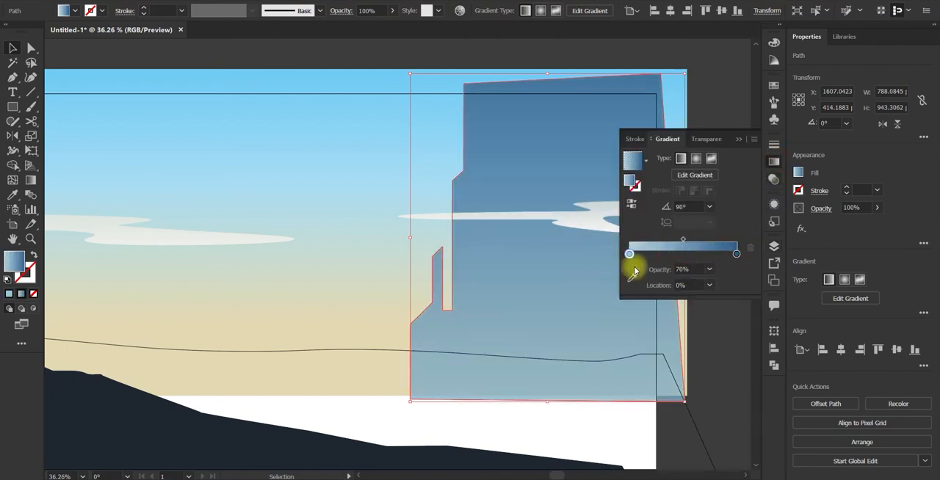
pyautogui.click(718, 276)
pyautogui.click(724, 284)
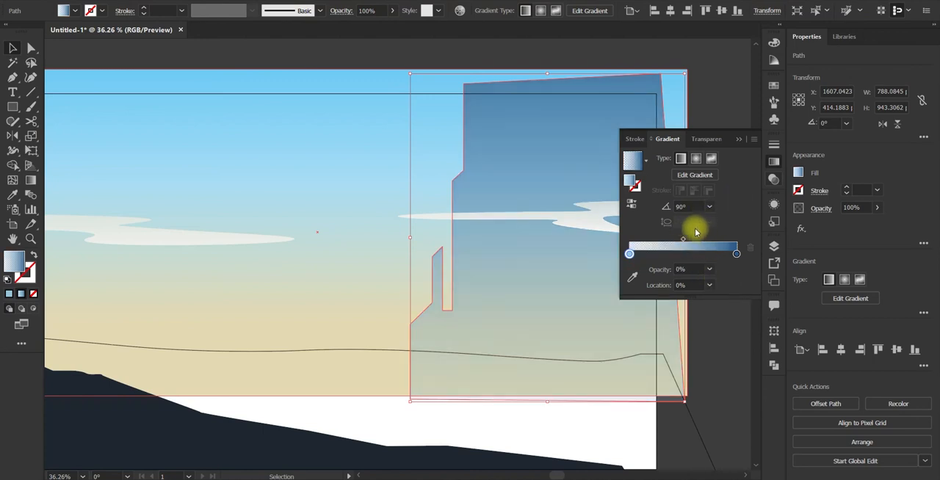
# Step: Set the dark blue end stop of the building's gradient to H 210.6, S 55.87, B 70.2
pyautogui.doubleClick(737, 255)
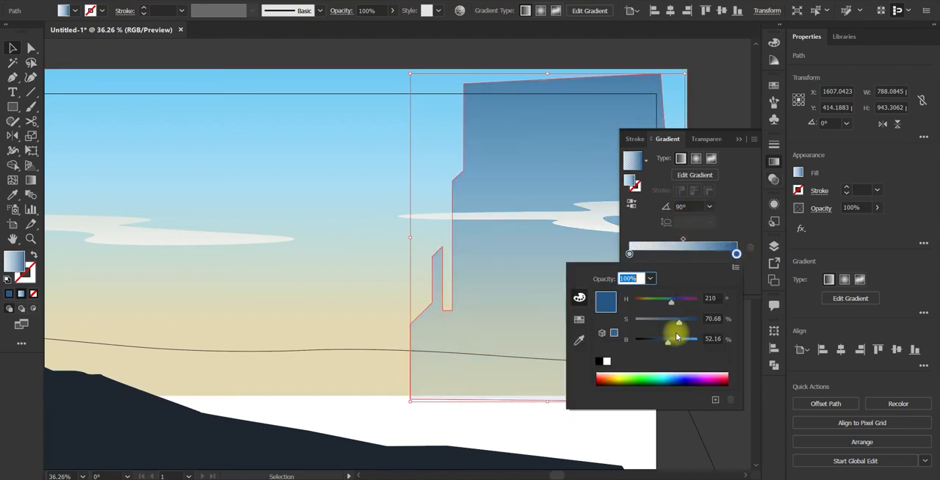
pyautogui.moveTo(669, 342); pyautogui.dragTo(667, 321)
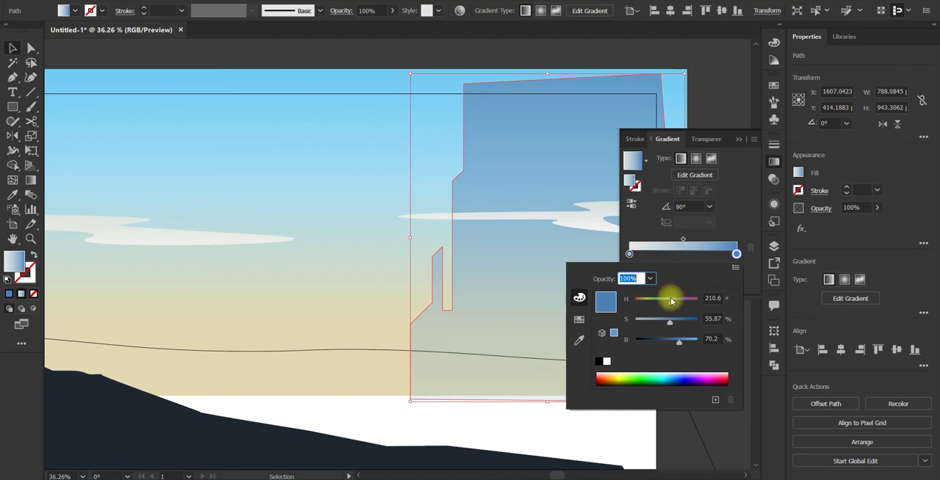
pyautogui.click(705, 82)
pyautogui.click(718, 84)
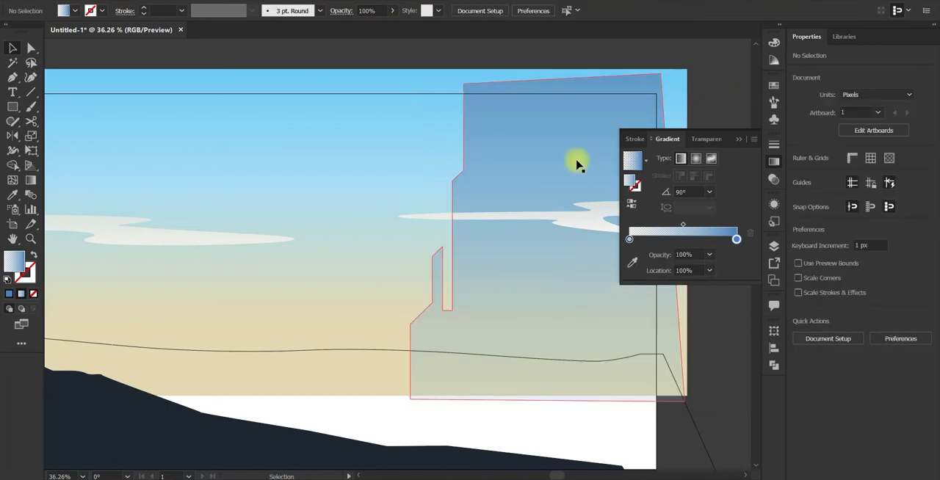
# Step: Redraw the building's gradient vertically, starting just below its base and ending above its top
pyautogui.press('g')
pyautogui.moveTo(580, 108); pyautogui.dragTo(586, 216)
pyautogui.moveTo(576, 329); pyautogui.dragTo(600, 121)
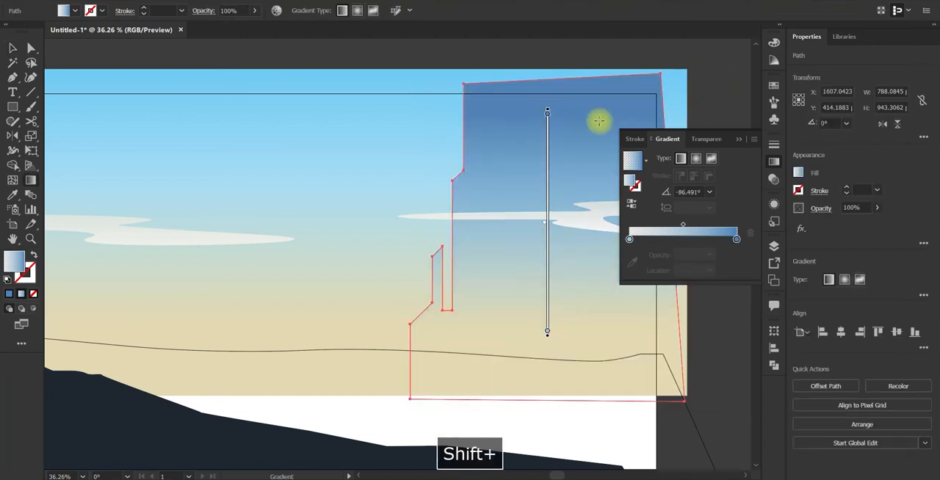
pyautogui.moveTo(567, 406); pyautogui.dragTo(587, 126)
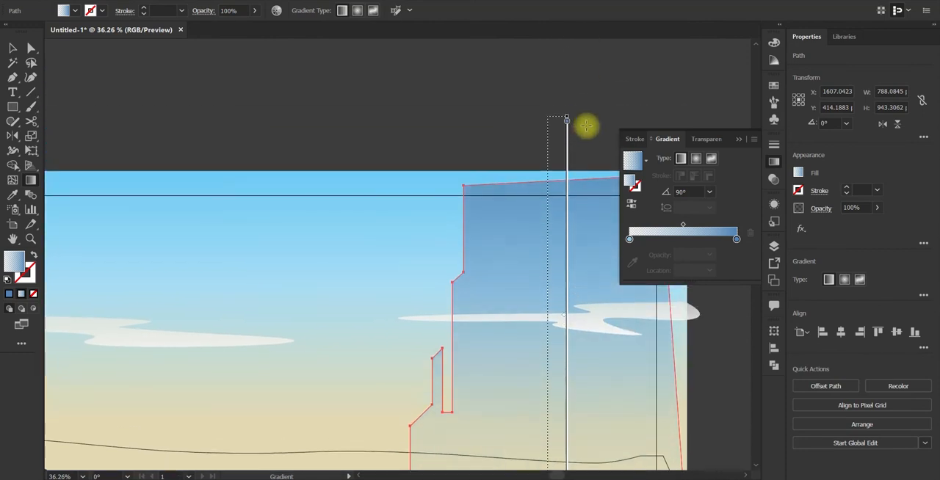
pyautogui.press('v')
pyautogui.click(578, 149)
# Step: Apply the sky's gradient to the wavy ground outline behind the dark slope
pyautogui.press('space')
pyautogui.moveTo(447, 237); pyautogui.dragTo(546, 93)
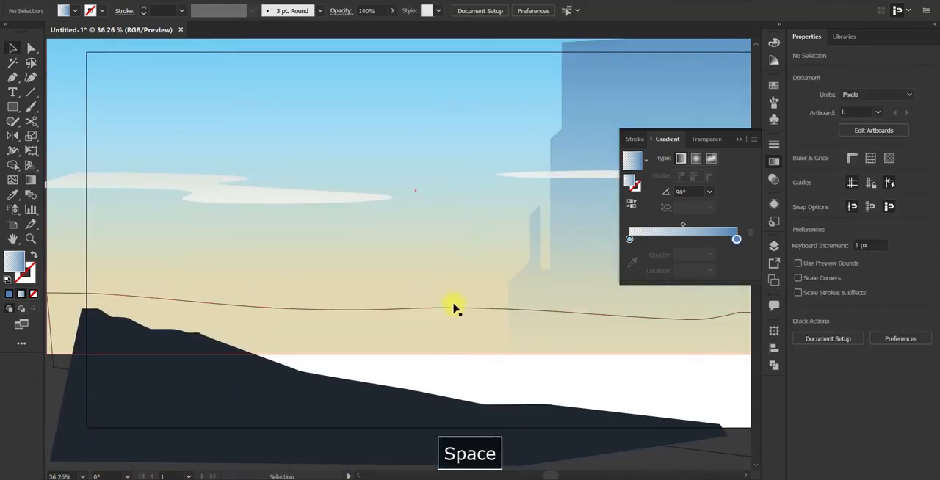
pyautogui.click(453, 308)
pyautogui.moveTo(320, 358); pyautogui.dragTo(336, 359)
pyautogui.press('i')
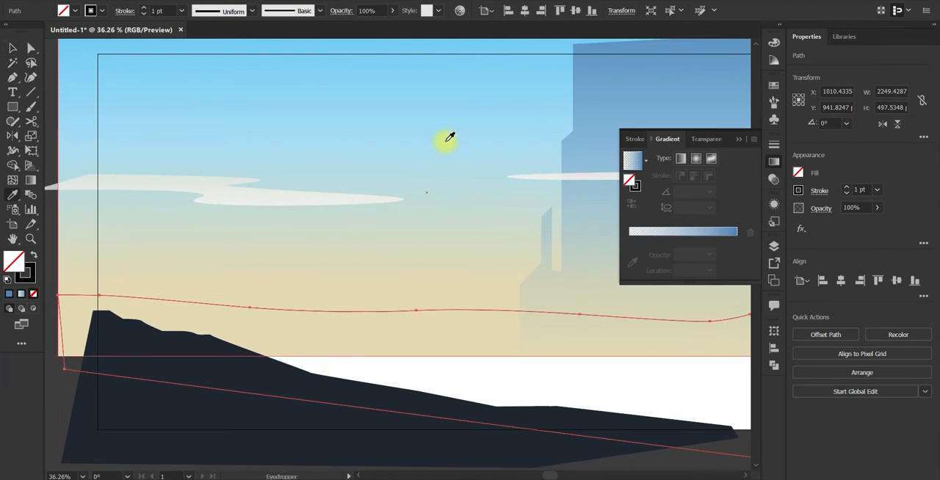
pyautogui.click(448, 142)
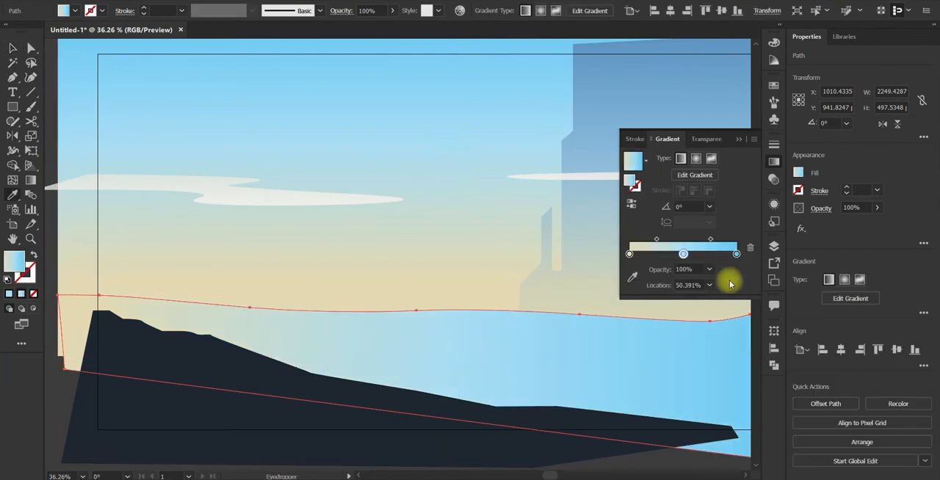
# Step: Change the sand stop of the ground's gradient to white, with 0% saturation and full brightness
pyautogui.doubleClick(630, 255)
pyautogui.moveTo(642, 320); pyautogui.dragTo(635, 320)
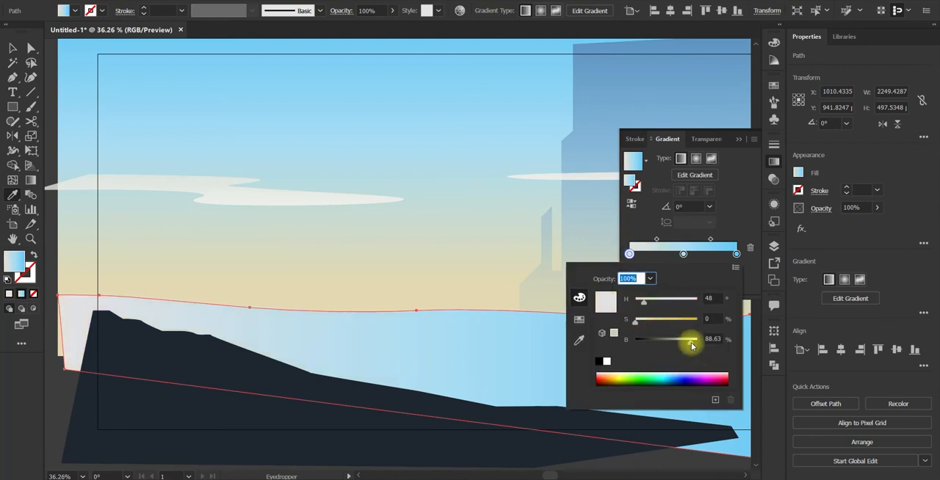
pyautogui.moveTo(691, 344); pyautogui.dragTo(702, 344)
pyautogui.click(754, 226)
# Step: Redraw the ground's gradient vertically, starting white above the shape and ending blue far below it
pyautogui.moveTo(571, 342); pyautogui.dragTo(570, 305)
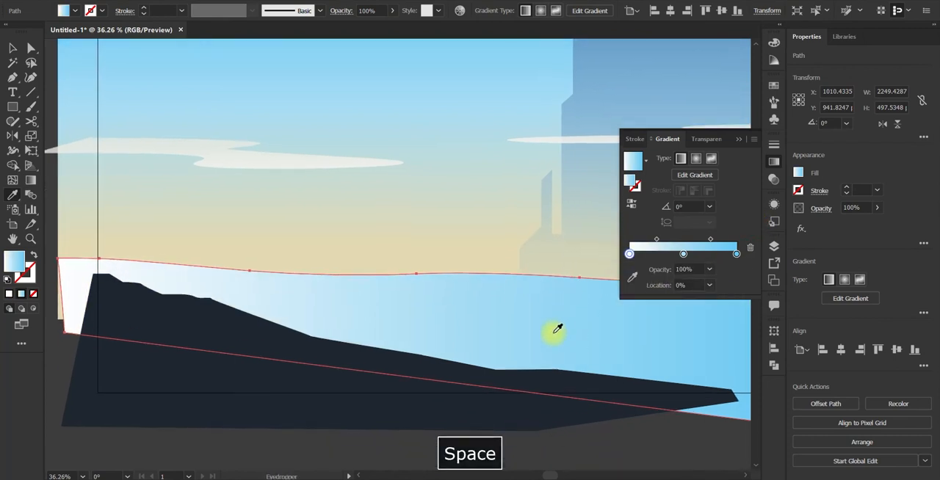
pyautogui.press('g')
pyautogui.moveTo(558, 398); pyautogui.dragTo(560, 161)
pyautogui.moveTo(534, 390); pyautogui.dragTo(547, 132)
pyautogui.moveTo(549, 411); pyautogui.dragTo(509, 319)
pyautogui.moveTo(519, 101); pyautogui.dragTo(520, 447)
# Step: Sample a lighter sky blue for the end stop of the ground's gradient and delete its middle stop
pyautogui.click(737, 240)
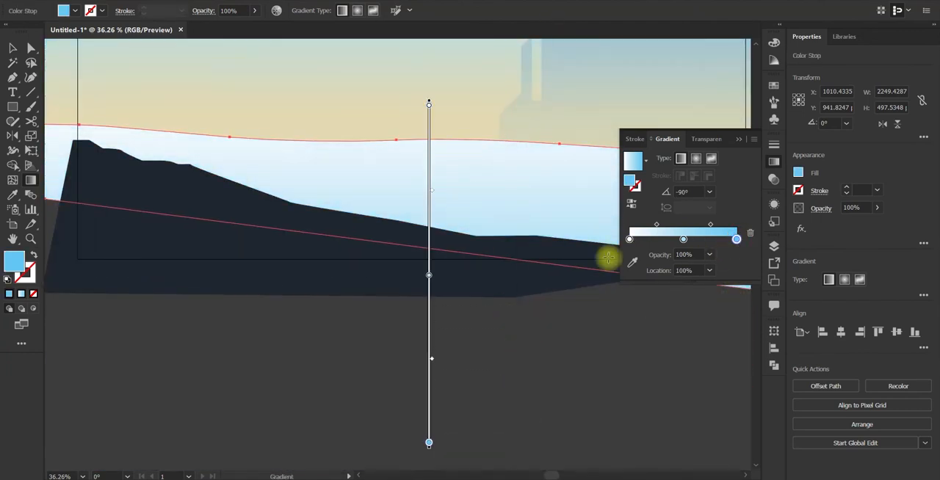
pyautogui.scroll(5, 456, 191)
pyautogui.click(633, 262)
pyautogui.click(382, 151)
pyautogui.click(683, 240)
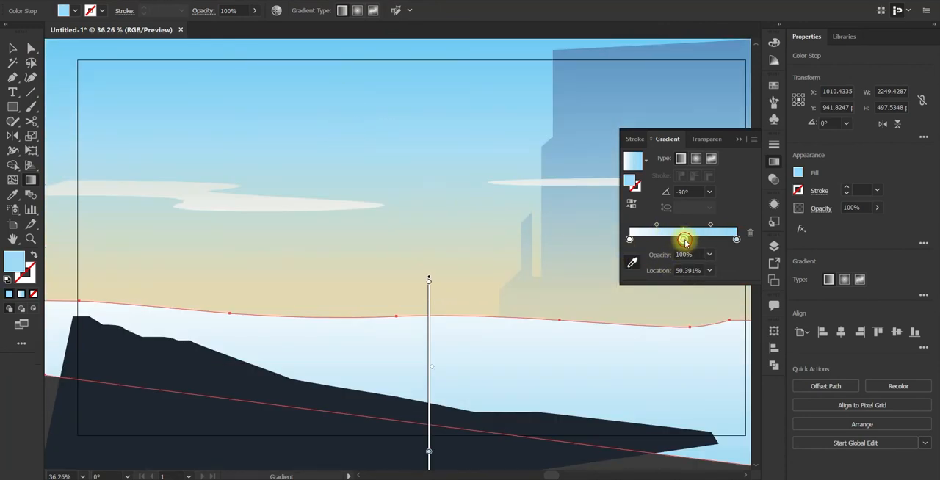
pyautogui.click(749, 233)
# Step: Redraw the ground's two-stop gradient vertically with white on top, and extend the sky down to the artboard's lower edge
pyautogui.scroll(-1, 610, 348)
pyautogui.moveTo(485, 166); pyautogui.dragTo(519, 458)
pyautogui.press('v')
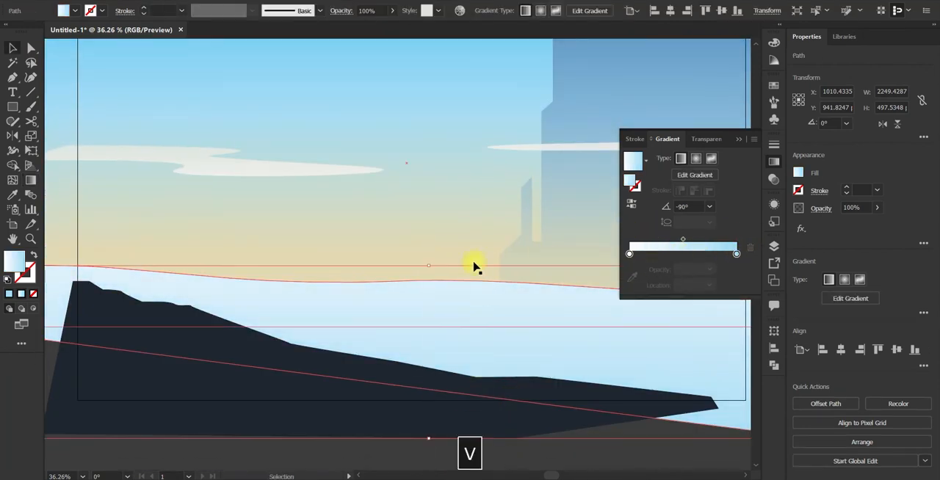
pyautogui.moveTo(551, 366); pyautogui.dragTo(513, 357)
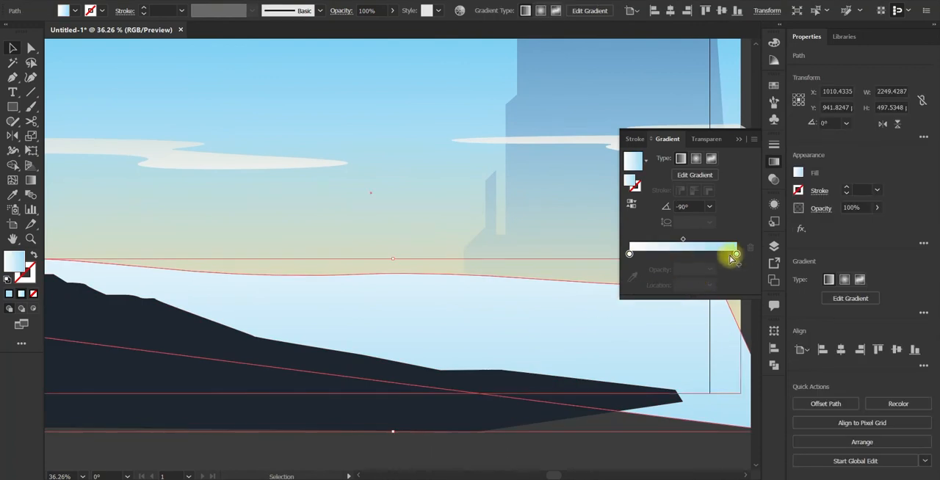
# Step: Set the light blue stop of the ground's gradient to 0% opacity, then undo the stray change made after it
pyautogui.click(736, 255)
pyautogui.click(710, 270)
pyautogui.click(720, 282)
pyautogui.click(631, 433)
pyautogui.scroll(2, 632, 433)
pyautogui.hotkey('ctrl', 'z')
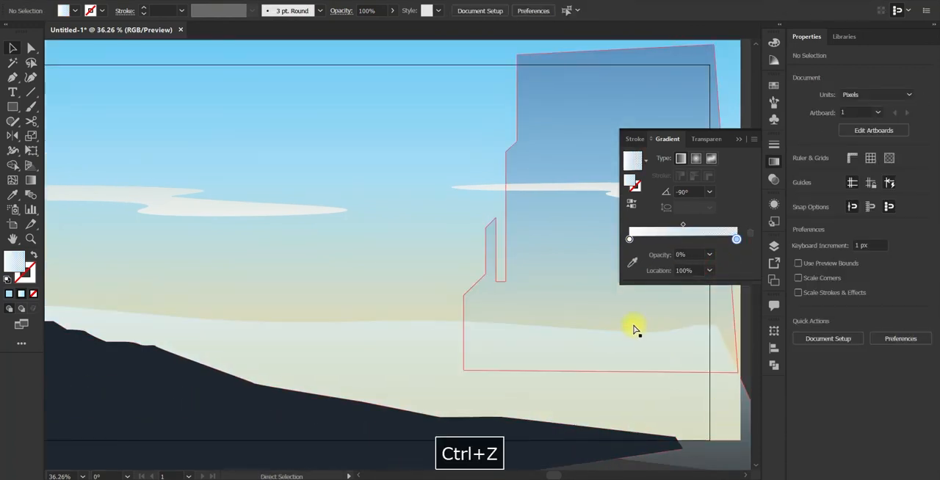
# Step: Undo the recent edits to the ground's gradient, back to before its light blue stop was made transparent
pyautogui.hotkey('ctrl', 'z')
pyautogui.hotkey('ctrl', 'z')
pyautogui.hotkey('ctrl', 'z')
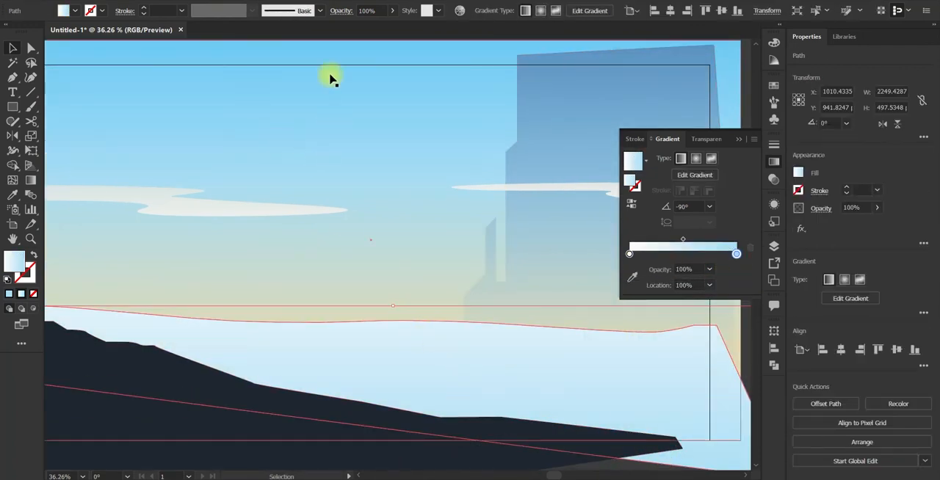
pyautogui.hotkey('ctrl', 'z')
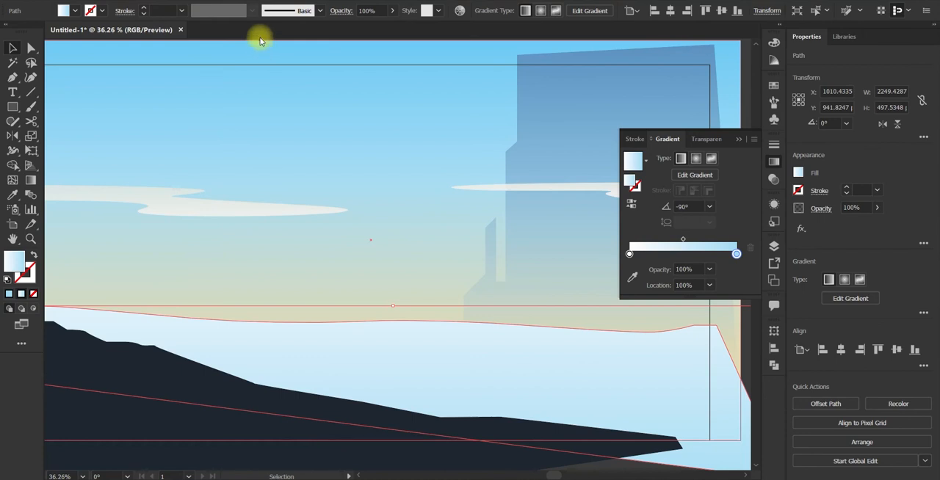
# Step: Apply a Gaussian Blur with a radius of about 53 pixels to the ground shape
pyautogui.click(192, 2)
pyautogui.moveTo(218, 215)
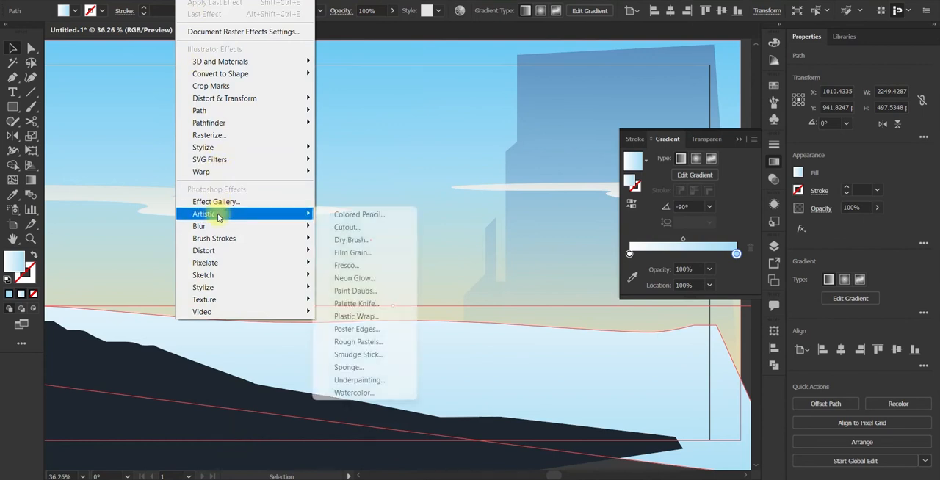
pyautogui.moveTo(243, 226)
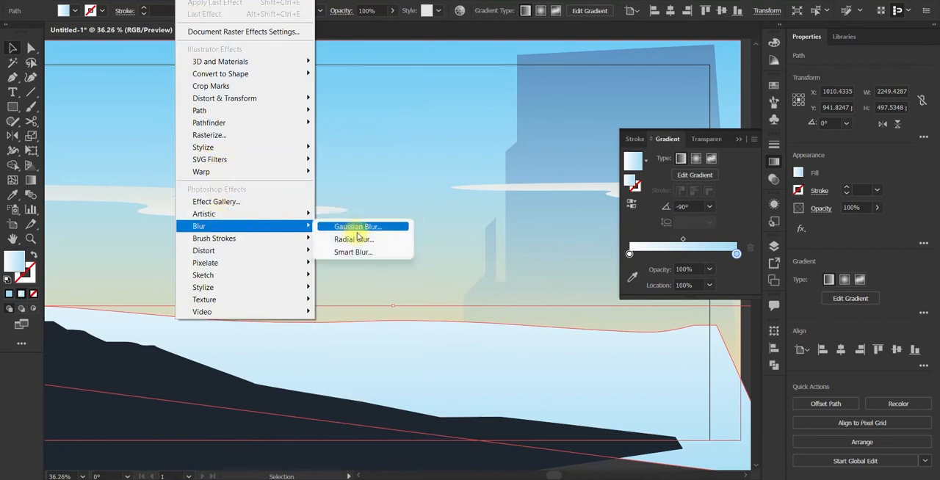
pyautogui.click(361, 229)
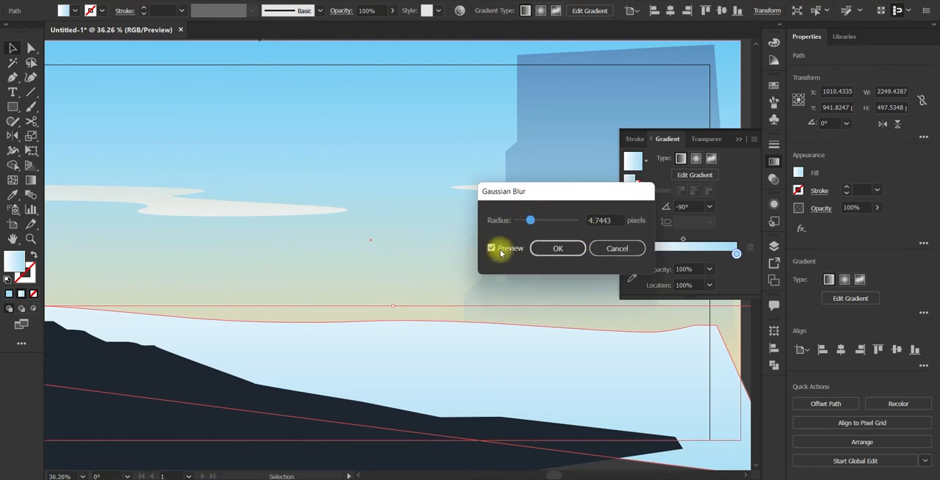
pyautogui.moveTo(530, 220); pyautogui.dragTo(552, 222)
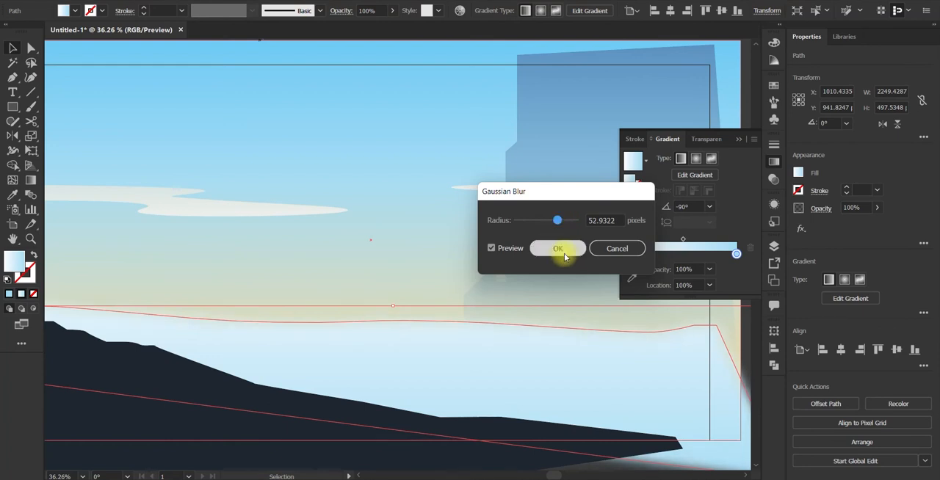
pyautogui.click(563, 252)
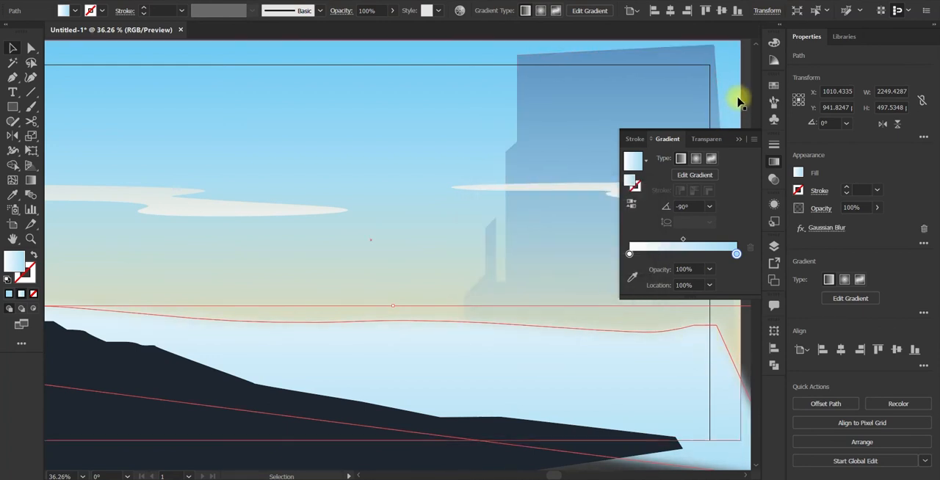
pyautogui.click(720, 119)
pyautogui.scroll(-2, 514, 430)
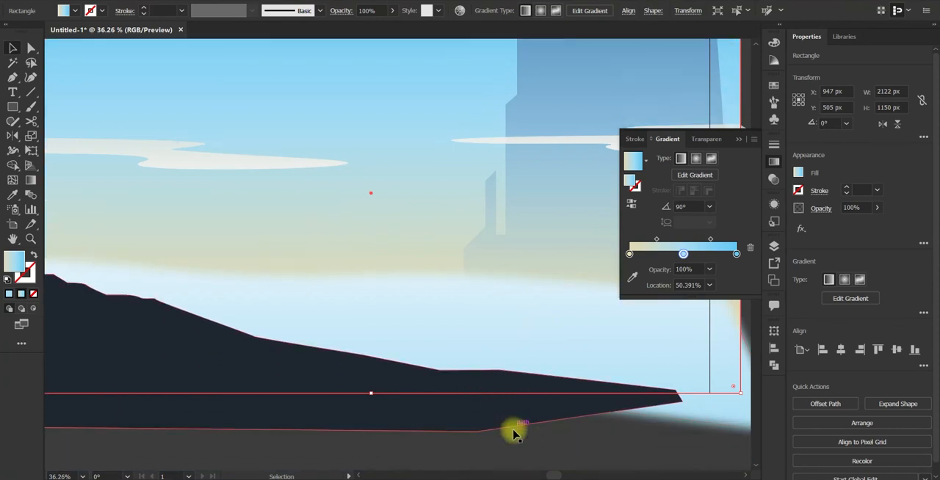
pyautogui.scroll(-1, 532, 437)
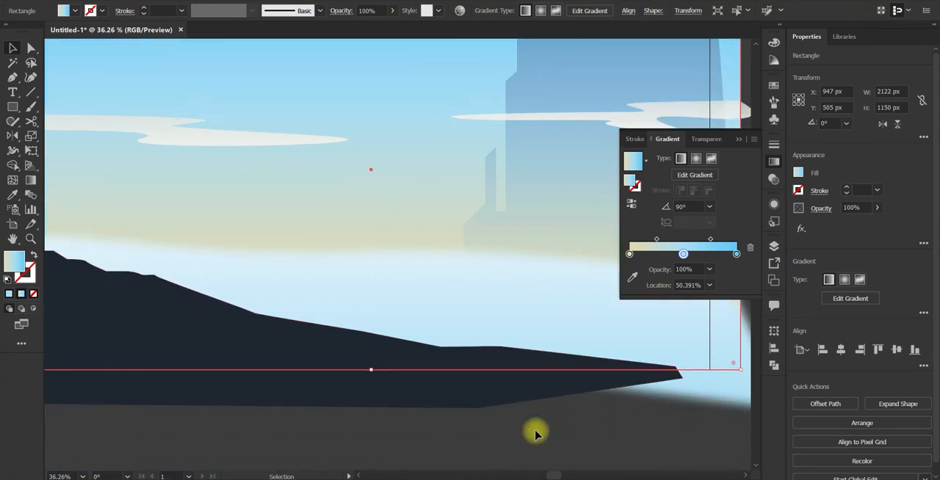
pyautogui.click(489, 424)
pyautogui.scroll(1, 354, 404)
pyautogui.scroll(1, 354, 404)
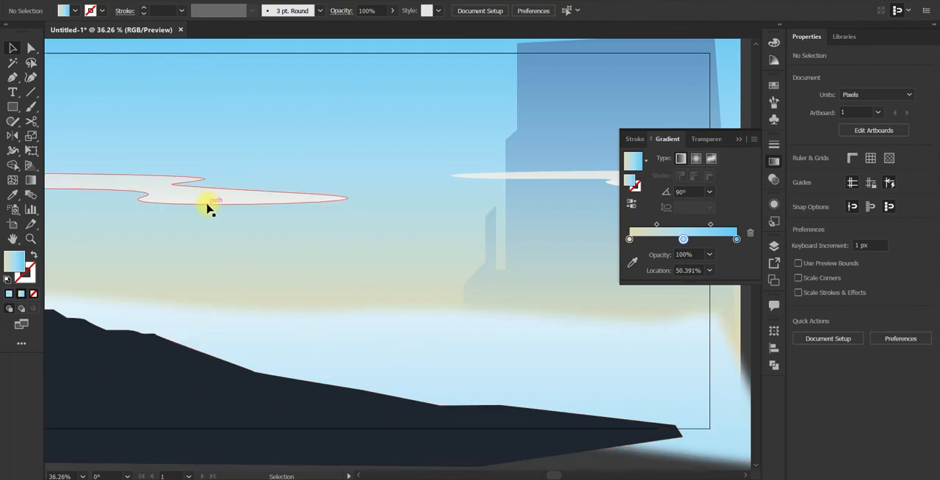
# Step: Lower the saturation of the beige stop in the sky's gradient to about 10%
pyautogui.click(308, 150)
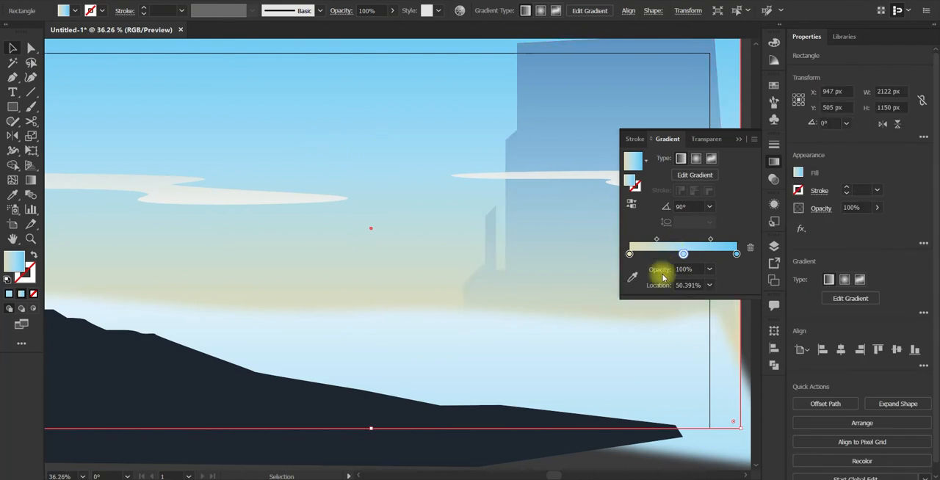
pyautogui.doubleClick(627, 254)
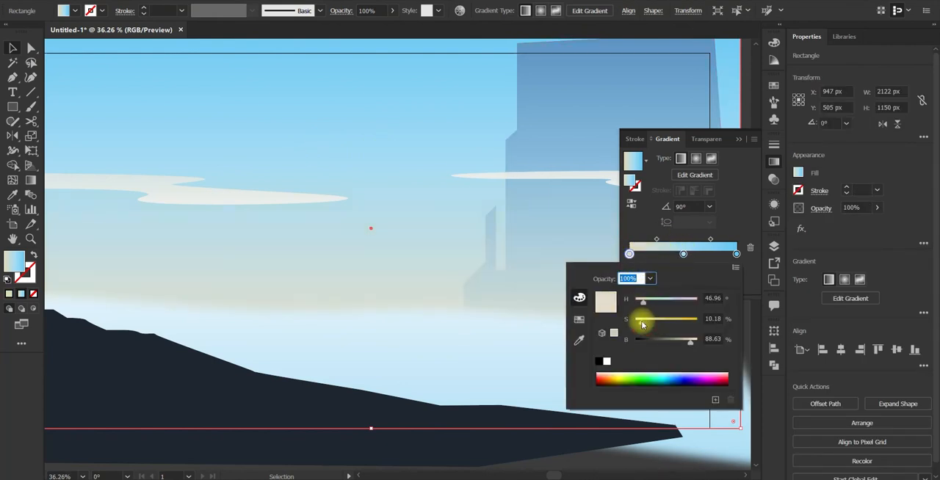
pyautogui.click(738, 140)
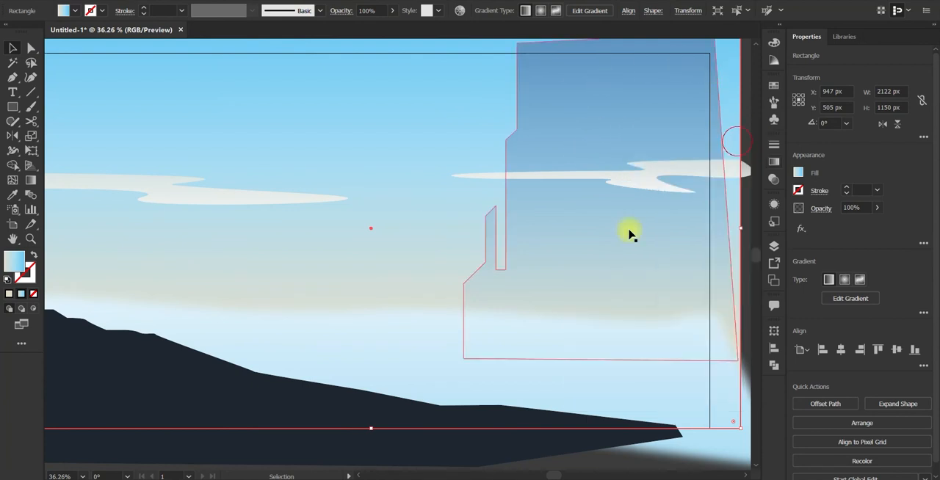
# Step: Recolour the transparent stop of both clouds' gradient to a pale teal with hue about 172° and saturation about 22%
pyautogui.moveTo(447, 262); pyautogui.dragTo(490, 257)
pyautogui.click(300, 202)
pyautogui.keyDown('shift'); pyautogui.click(738, 180); pyautogui.keyUp('shift')
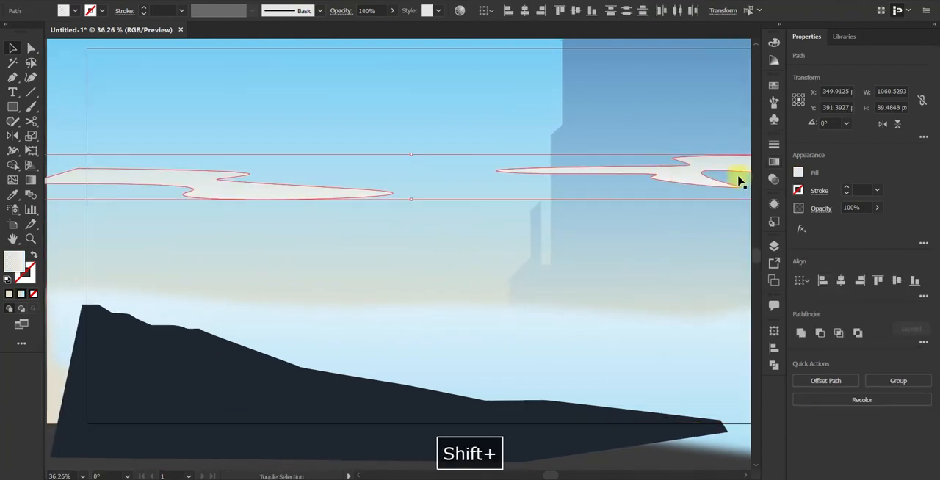
pyautogui.keyDown('shift'); pyautogui.click(739, 182); pyautogui.keyUp('shift')
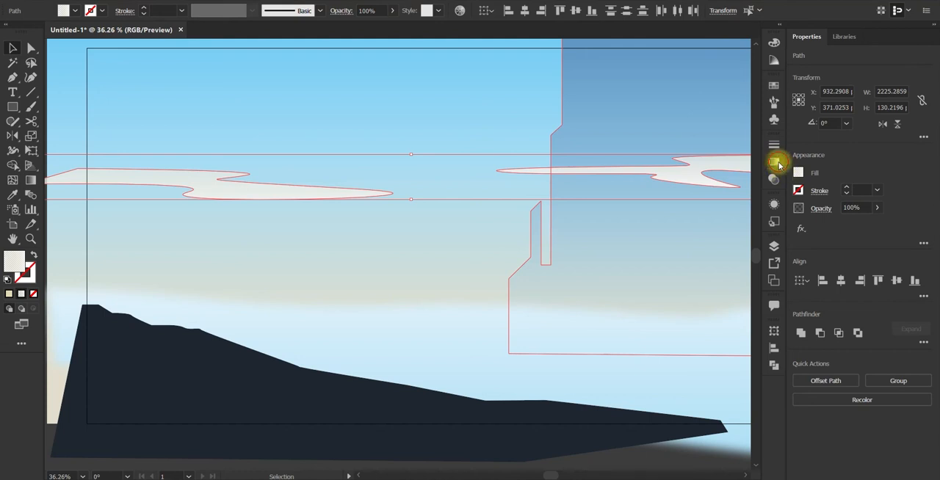
pyautogui.click(776, 162)
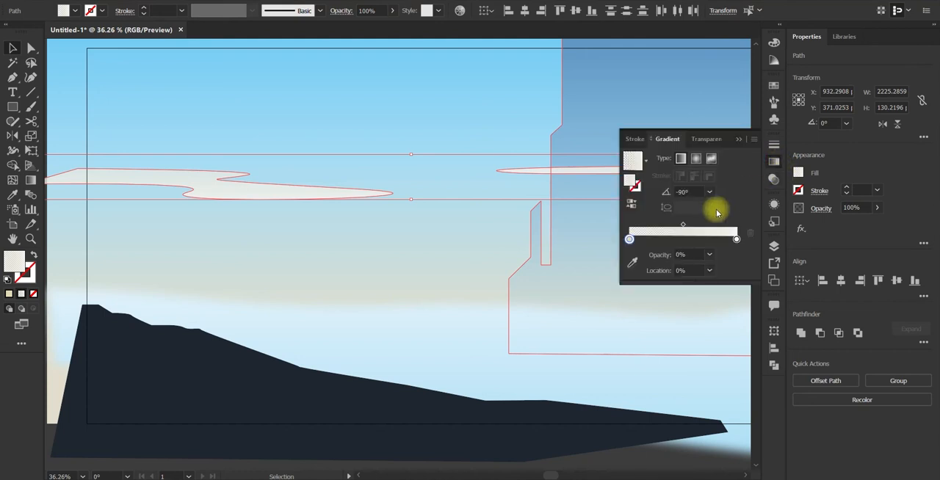
pyautogui.doubleClick(630, 241)
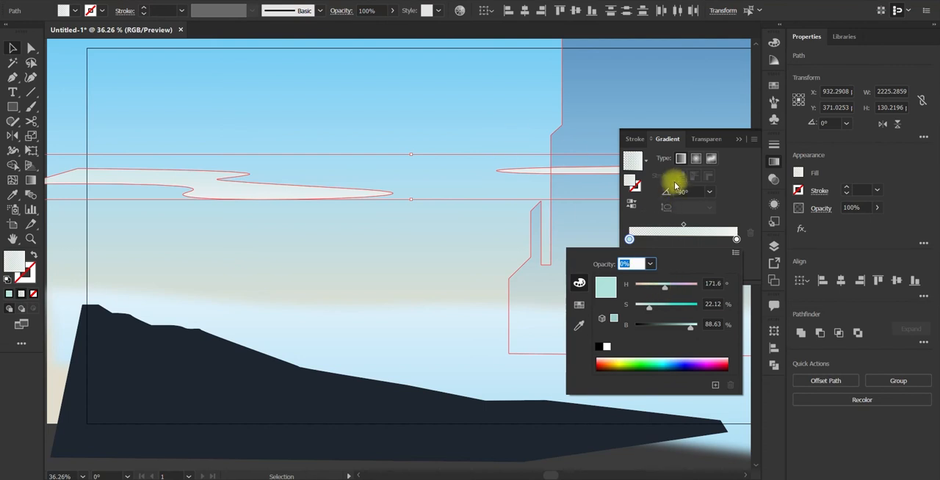
pyautogui.click(506, 104)
pyautogui.click(423, 109)
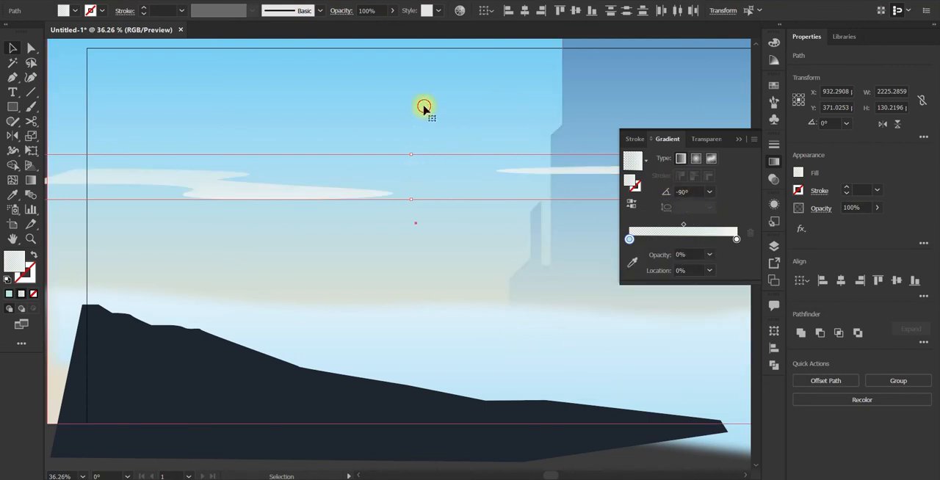
# Step: Redraw the left cloud's gradient vertically close around the shape, and delete the stray dot made above the cloud
pyautogui.click(318, 181)
pyautogui.press('g')
pyautogui.moveTo(259, 144); pyautogui.dragTo(249, 229)
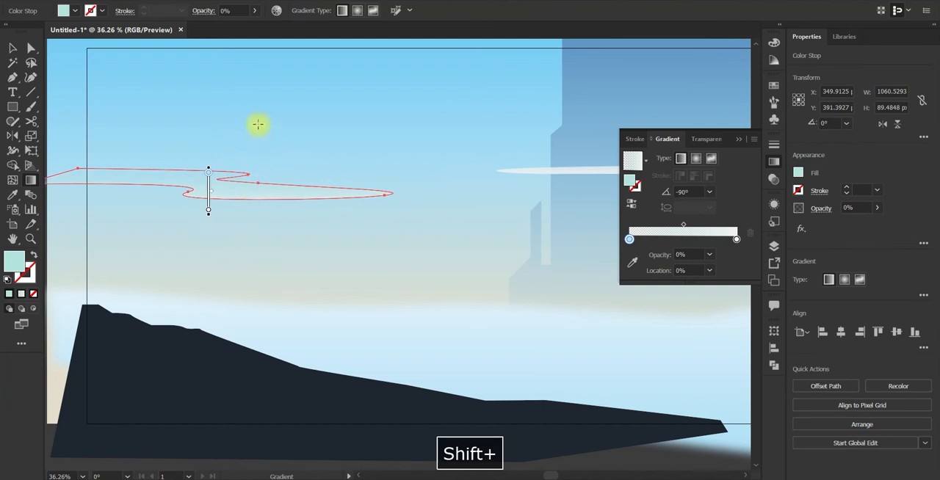
pyautogui.moveTo(257, 125); pyautogui.dragTo(257, 207)
pyautogui.moveTo(265, 155); pyautogui.dragTo(264, 200)
pyautogui.press('v')
pyautogui.click(363, 153)
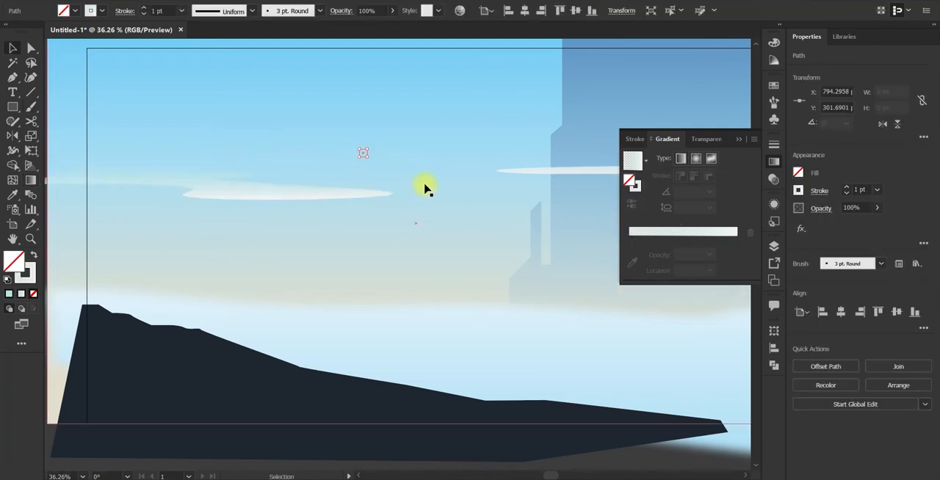
pyautogui.press('Delete')
# Step: Redraw the left cloud's gradient vertically, starting well above the cloud and ending just below it
pyautogui.press('space')
pyautogui.moveTo(424, 185); pyautogui.dragTo(315, 170)
pyautogui.click(182, 183)
pyautogui.press('g')
pyautogui.moveTo(184, 75); pyautogui.dragTo(179, 203)
pyautogui.press('b')
pyautogui.press('v')
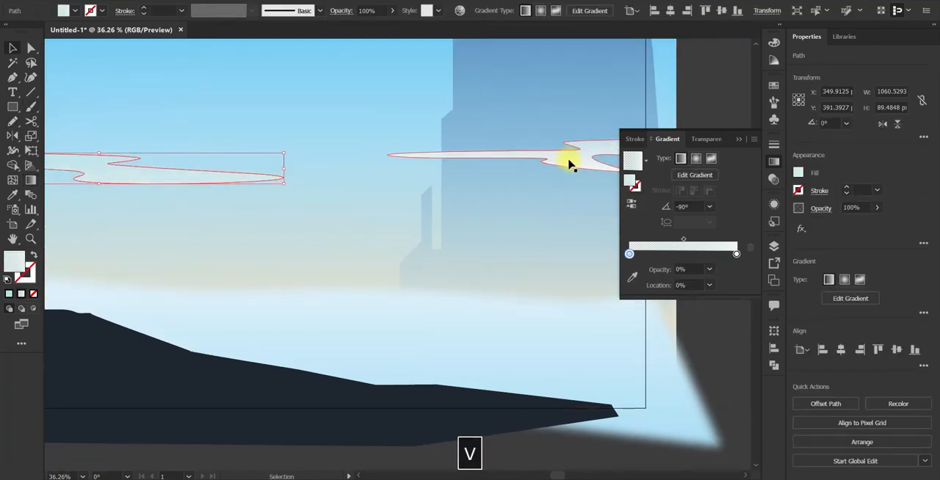
# Step: Sample the left cloud's fill onto the right cloud and redraw its gradient vertically from above to below the shape
pyautogui.click(569, 161)
pyautogui.press('i')
pyautogui.click(209, 181)
pyautogui.press('g')
pyautogui.moveTo(456, 80); pyautogui.dragTo(464, 261)
pyautogui.press('v')
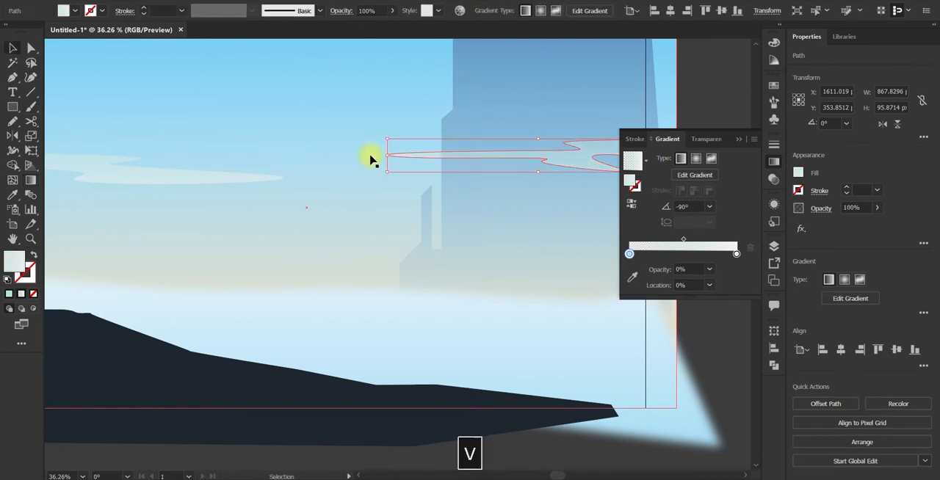
# Step: Duplicate the sky rectangle and move the copy over the artboard to about X 1016 px, Y 474 px
pyautogui.click(371, 160)
pyautogui.press('space')
pyautogui.moveTo(354, 231); pyautogui.dragTo(274, 346)
pyautogui.press('space')
pyautogui.moveTo(382, 350); pyautogui.dragTo(511, 314)
pyautogui.click(342, 167)
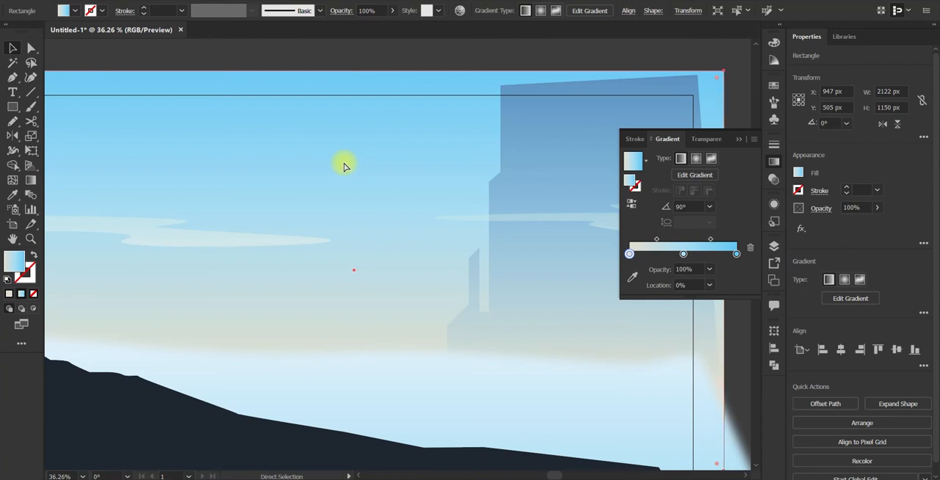
pyautogui.hotkey('ctrl', 'c')
pyautogui.hotkey('ctrl', 'v')
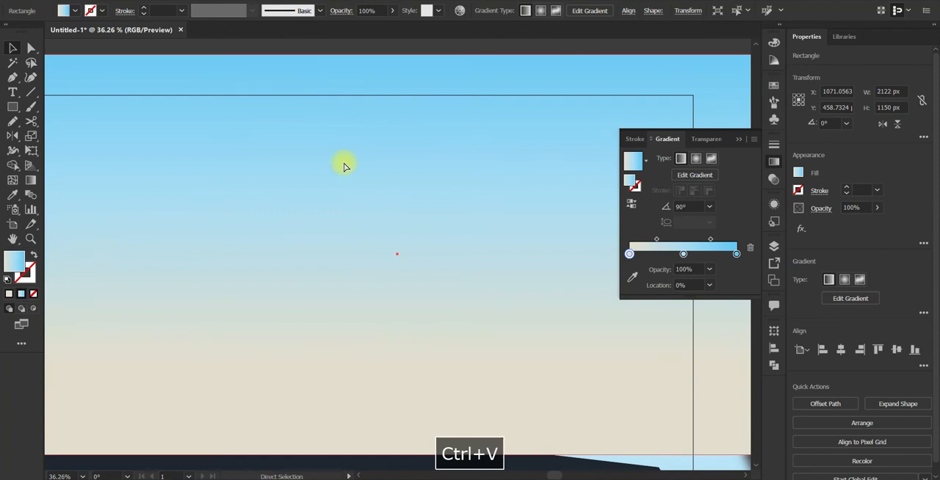
pyautogui.press('space')
pyautogui.moveTo(346, 161); pyautogui.dragTo(497, 176)
pyautogui.moveTo(454, 204); pyautogui.dragTo(435, 210)
pyautogui.press('space')
pyautogui.moveTo(472, 220); pyautogui.dragTo(356, 243)
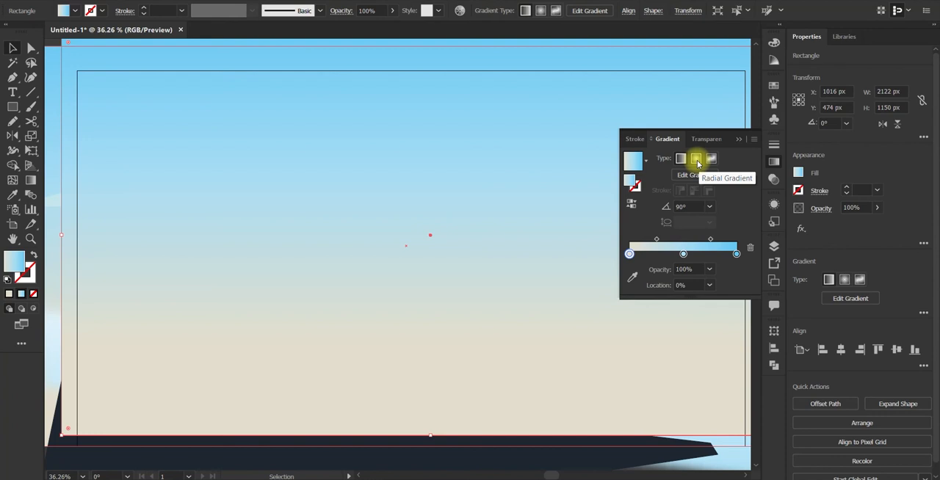
# Step: Make the copied rectangle's gradient radial, move its middle stop to about 68% and make the middle and end stops transparent
pyautogui.click(697, 159)
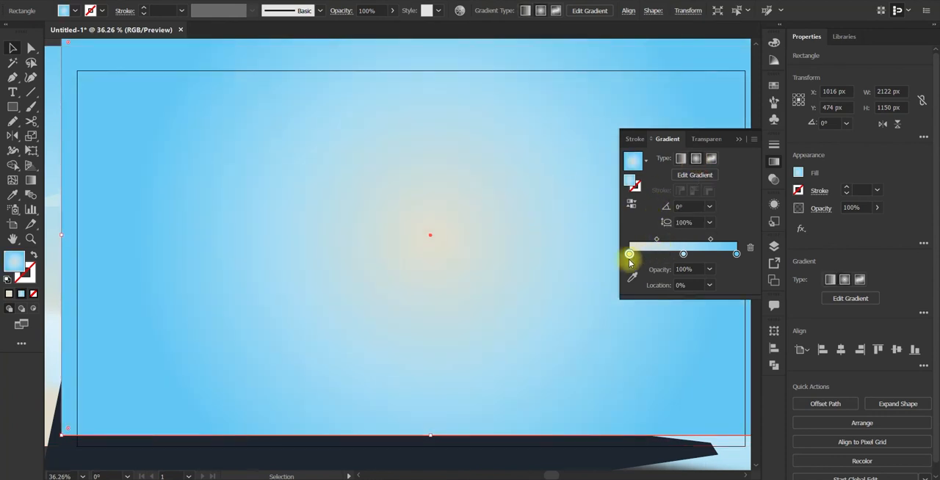
pyautogui.click(736, 254)
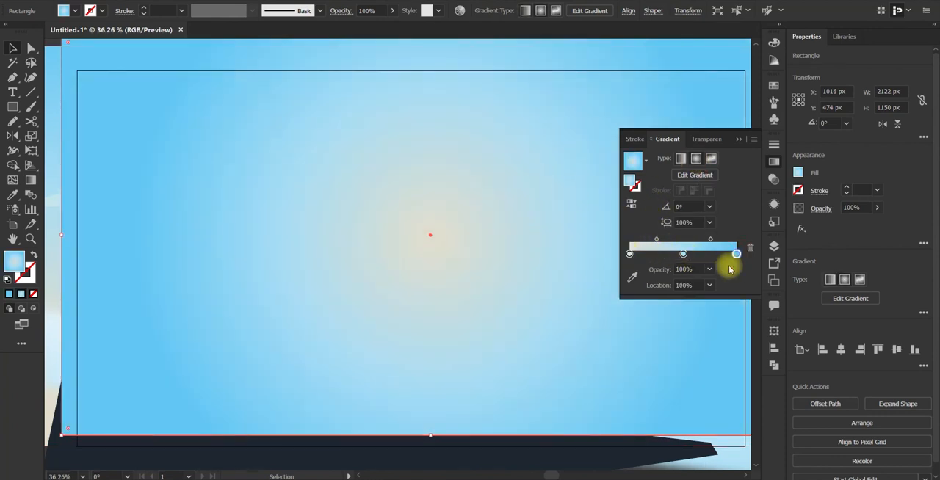
pyautogui.click(709, 270)
pyautogui.click(718, 288)
pyautogui.moveTo(696, 255); pyautogui.dragTo(702, 254)
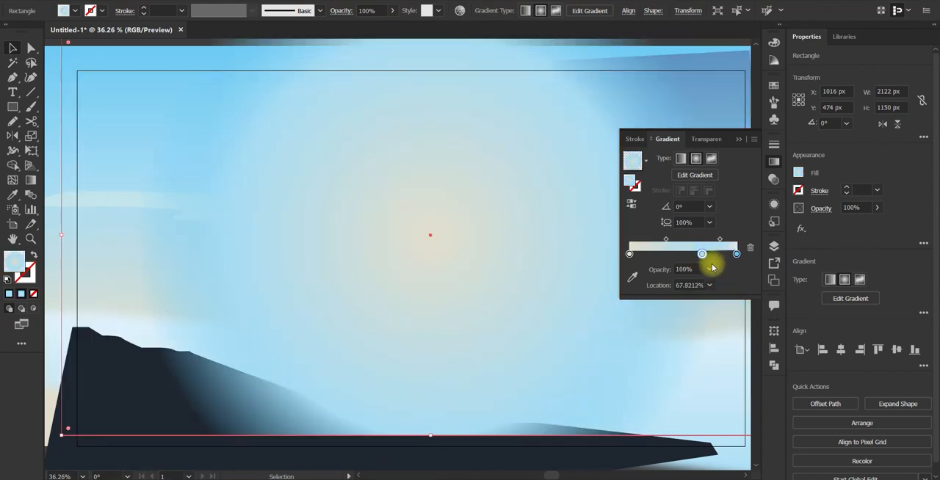
pyautogui.click(709, 269)
pyautogui.click(717, 286)
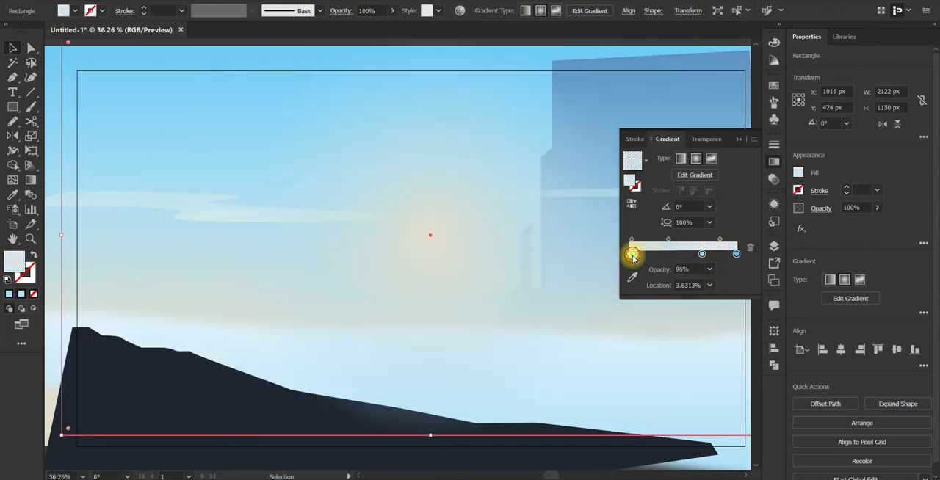
# Step: Flatten the radial glow to an aspect ratio of about 23% and centre it on the artboard's right edge near the horizon
pyautogui.press('g')
pyautogui.hotkey('ctrl', '-')
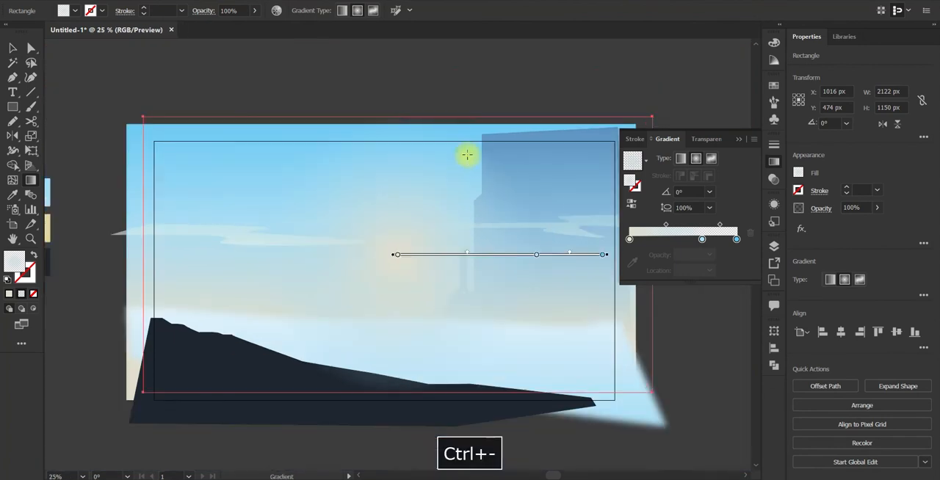
pyautogui.moveTo(395, 48); pyautogui.dragTo(408, 207)
pyautogui.press('space')
pyautogui.moveTo(607, 257)
pyautogui.mouseDown()
pyautogui.moveTo(510, 254)
pyautogui.moveTo(638, 254)
pyautogui.mouseUp()
pyautogui.moveTo(298, 148); pyautogui.dragTo(298, 174)
pyautogui.moveTo(395, 255)
pyautogui.mouseDown()
pyautogui.moveTo(441, 294)
pyautogui.moveTo(657, 315)
pyautogui.moveTo(616, 307)
pyautogui.mouseUp()
# Step: Duplicate the glow gradient's beige centre stop further outward and reduce the centre stop's saturation
pyautogui.click(629, 239)
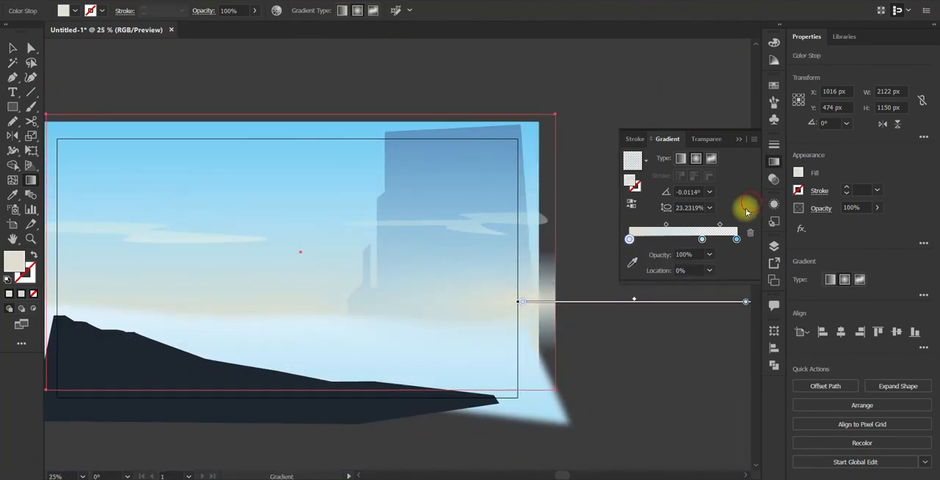
pyautogui.moveTo(629, 240); pyautogui.dragTo(665, 239)
pyautogui.doubleClick(629, 240)
pyautogui.moveTo(652, 310); pyautogui.dragTo(645, 310)
pyautogui.click(734, 200)
# Step: Delete the old middle stop from the glow's gradient and shift the duplicated beige stop slightly inward
pyautogui.click(702, 239)
pyautogui.click(750, 233)
pyautogui.click(736, 239)
pyautogui.moveTo(661, 239)
pyautogui.mouseDown()
pyautogui.moveTo(689, 240)
pyautogui.moveTo(658, 240)
pyautogui.mouseUp()
pyautogui.press('space')
pyautogui.moveTo(473, 297); pyautogui.dragTo(524, 276)
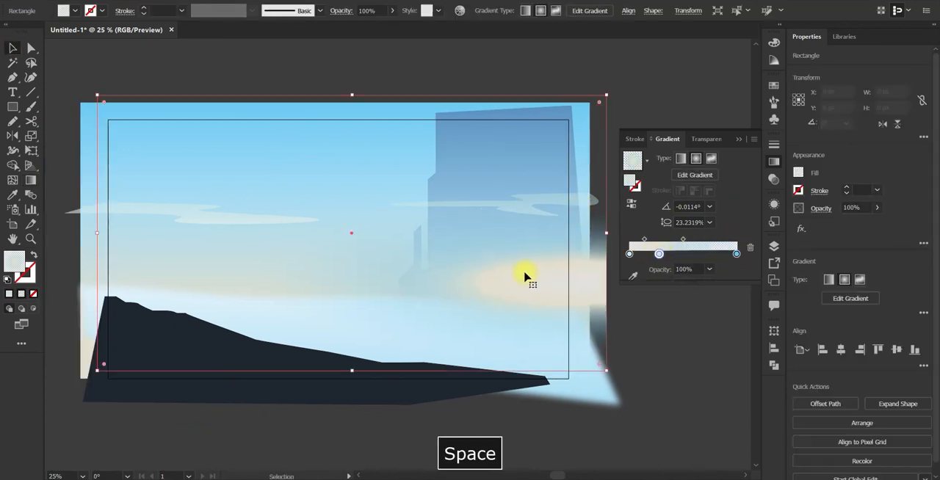
# Step: Try several blending modes on the glow rectangle, including Overlay
pyautogui.click(777, 182)
pyautogui.click(672, 159)
pyautogui.click(663, 291)
pyautogui.click(668, 160)
pyautogui.click(670, 304)
pyautogui.click(672, 160)
pyautogui.click(675, 279)
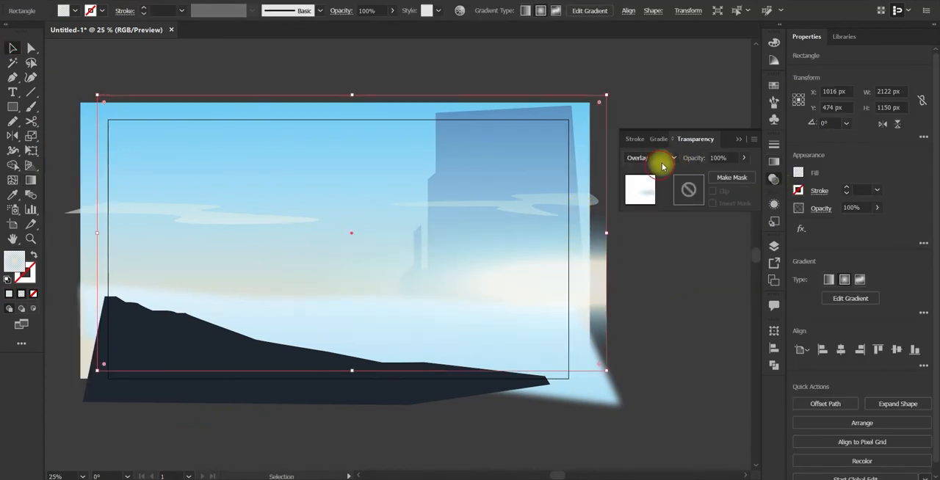
pyautogui.scroll(-1, 664, 167)
# Step: Set the opacity of the glow gradient's beige middle stop and blue outer stop to 100%
pyautogui.click(775, 162)
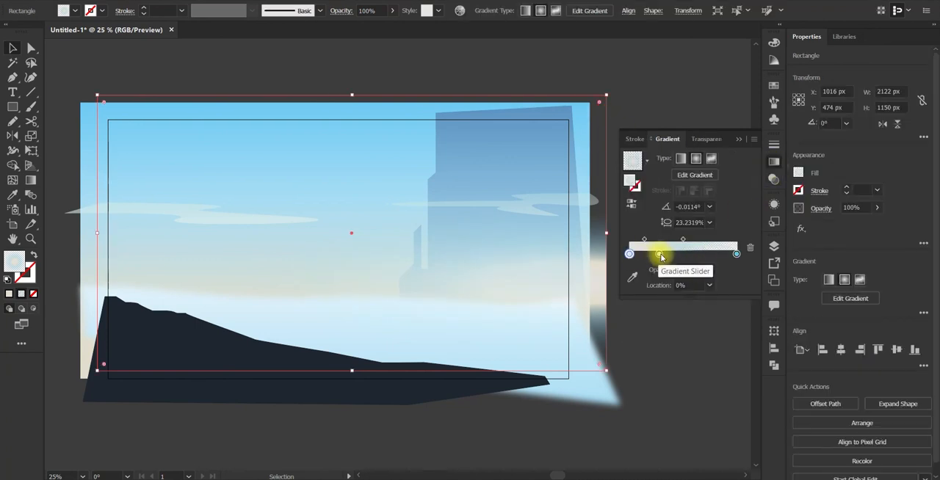
pyautogui.doubleClick(666, 254)
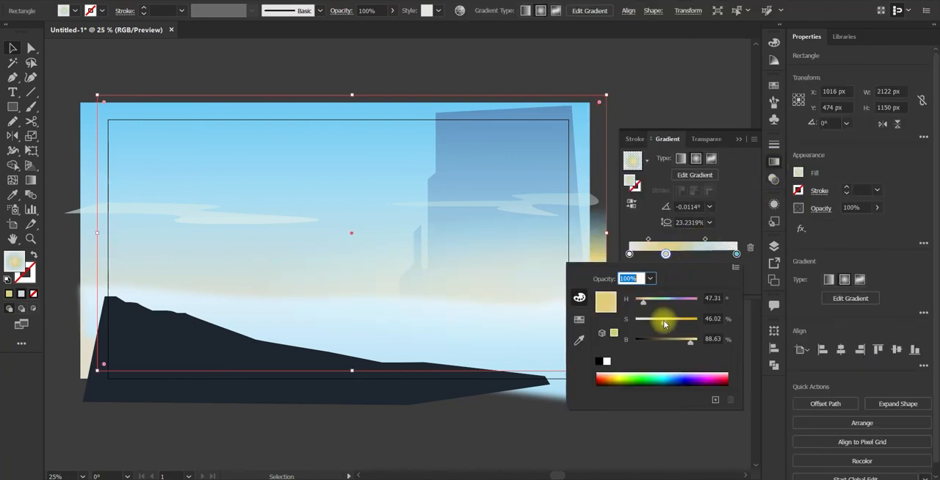
pyautogui.click(737, 253)
pyautogui.click(725, 416)
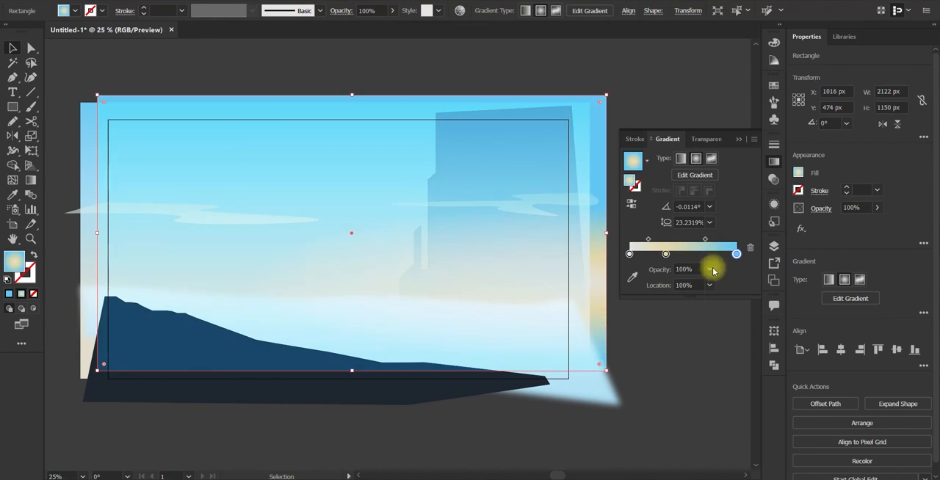
# Step: Recentre the radial glow near the middle of the horizon and move its beige stop outward to about 54%
pyautogui.moveTo(666, 254)
pyautogui.mouseDown()
pyautogui.moveTo(693, 255)
pyautogui.moveTo(641, 257)
pyautogui.moveTo(677, 258)
pyautogui.mouseUp()
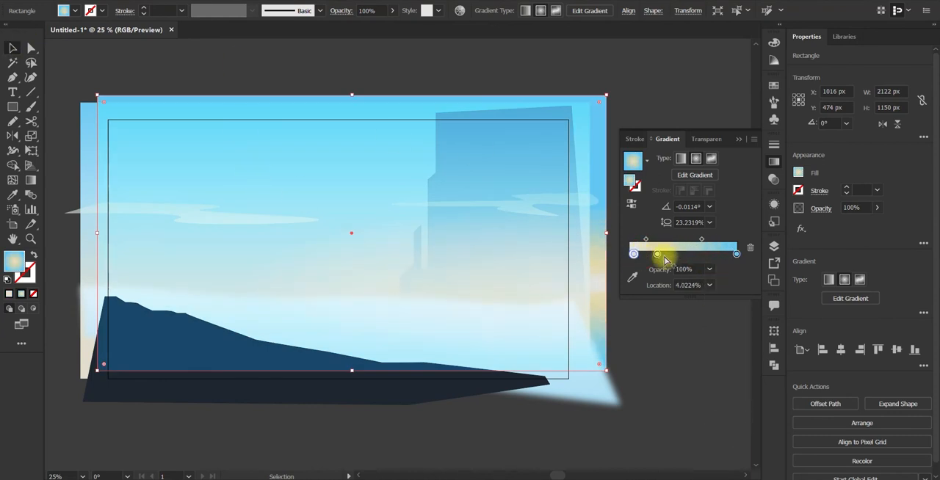
pyautogui.press('g')
pyautogui.moveTo(603, 284)
pyautogui.mouseDown()
pyautogui.moveTo(369, 285)
pyautogui.moveTo(371, 296)
pyautogui.mouseUp()
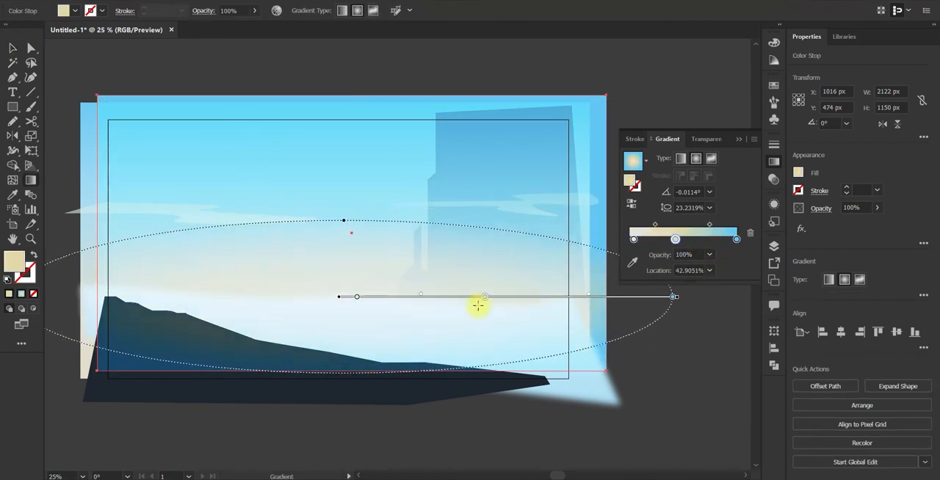
pyautogui.moveTo(485, 296); pyautogui.dragTo(522, 297)
pyautogui.click(16, 48)
pyautogui.click(174, 63)
pyautogui.scroll(2, 174, 63)
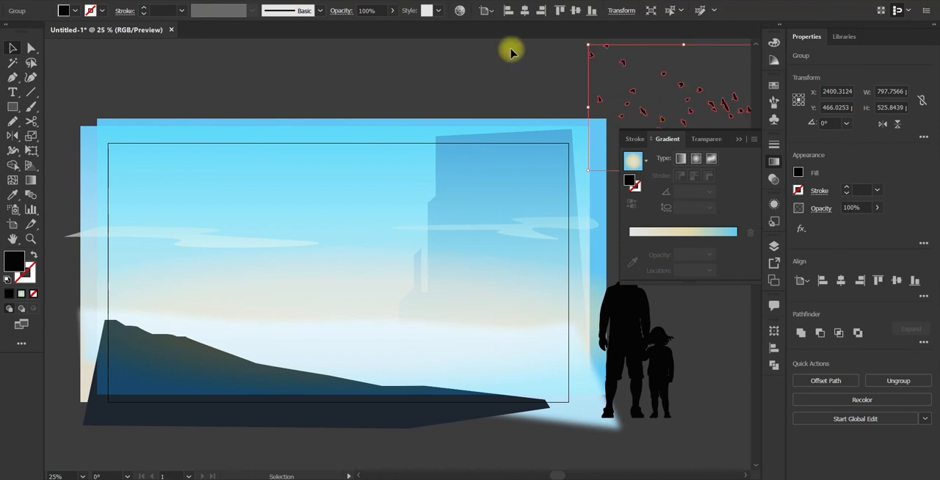
# Step: Place the adult-and-child silhouette on the dark hill and scale it down proportionally to about 127 px wide
pyautogui.click(507, 65)
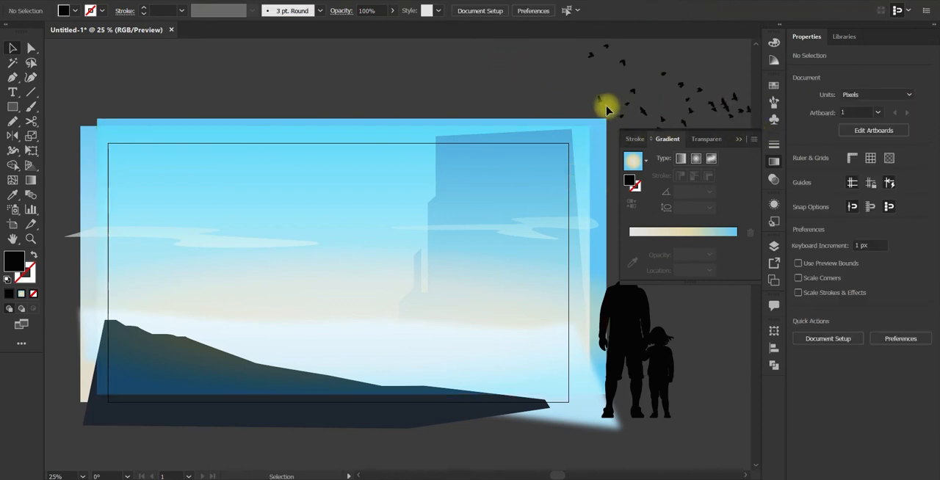
pyautogui.click(738, 138)
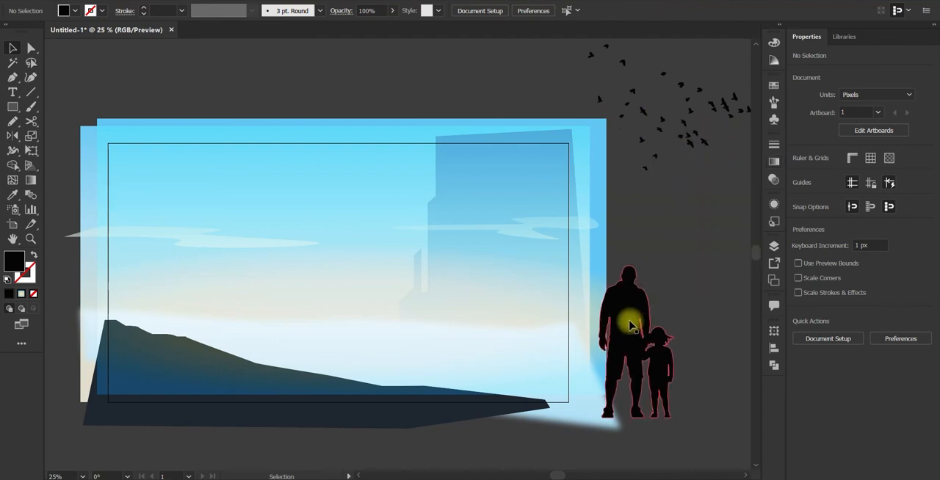
pyautogui.moveTo(632, 339); pyautogui.dragTo(207, 272)
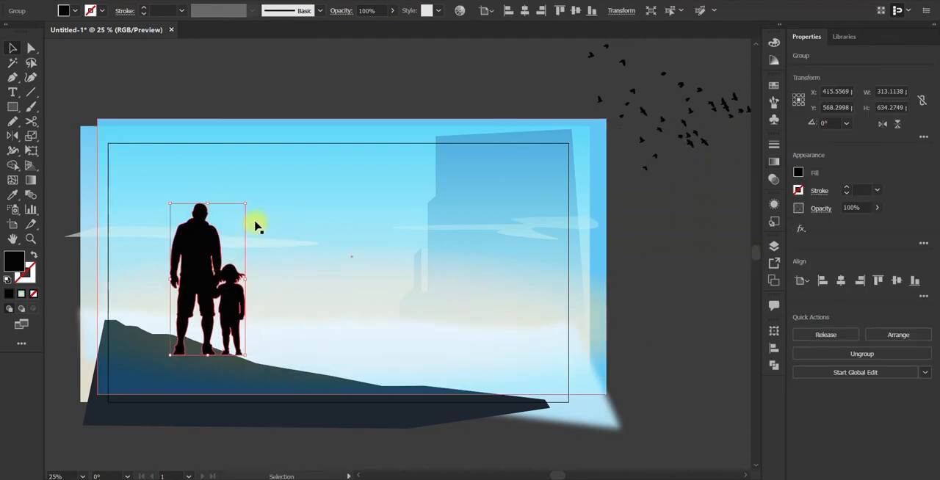
pyautogui.moveTo(245, 205); pyautogui.dragTo(245, 309)
# Step: Recolour the adult-and-child silhouette with the dark navy sampled from the foreground hill
pyautogui.press('u')
pyautogui.click(323, 422)
pyautogui.hotkey('ctrl', 'z')
pyautogui.press('v')
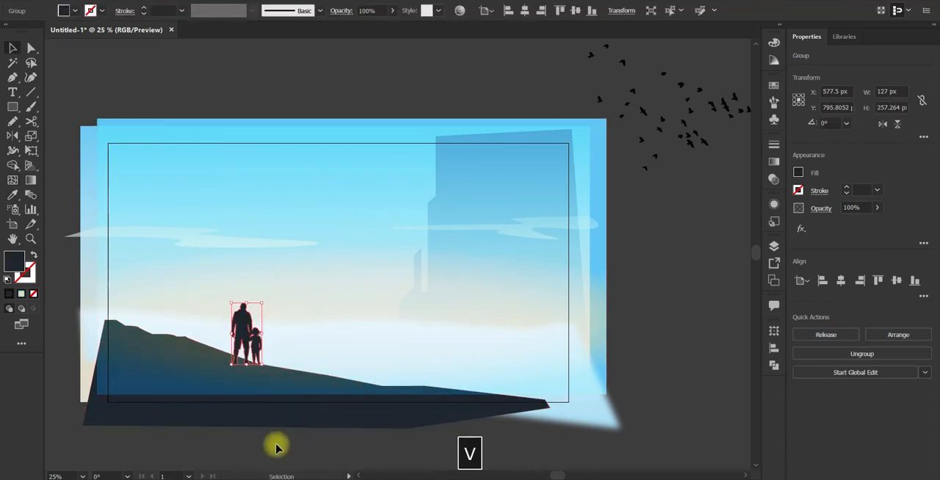
pyautogui.click(275, 443)
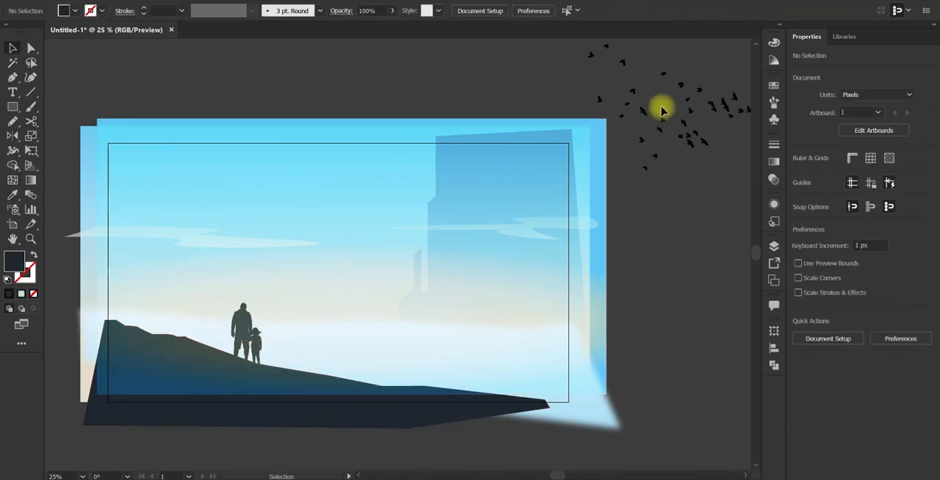
# Step: Move the bird flock into the sky between the figures and the building and shrink it to about 343 px wide
pyautogui.moveTo(661, 105); pyautogui.dragTo(357, 218)
pyautogui.moveTo(470, 143); pyautogui.dragTo(366, 215)
pyautogui.moveTo(327, 243); pyautogui.dragTo(309, 155)
pyautogui.hotkey('ctrl', 'z')
pyautogui.hotkey('ctrl', 'shift', 'z')
# Step: Fill the bird flock with white
pyautogui.doubleClick(13, 260)
pyautogui.click(602, 158)
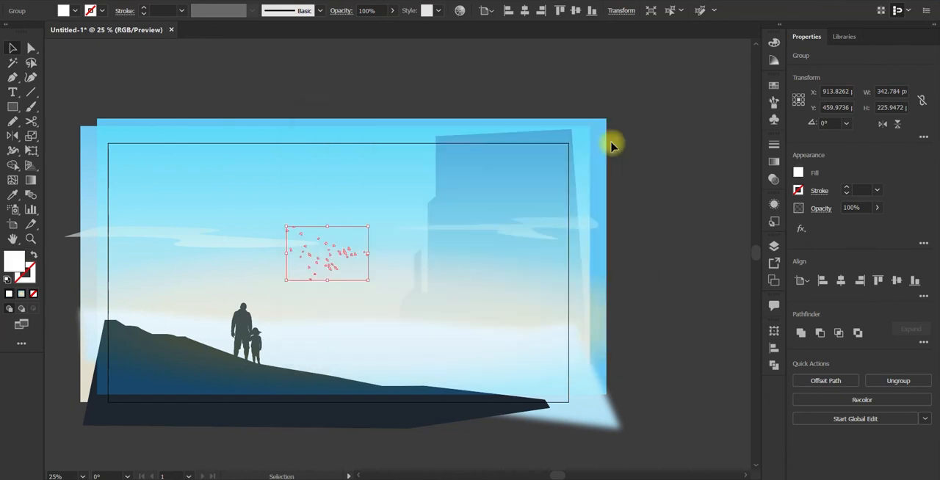
pyautogui.click(649, 178)
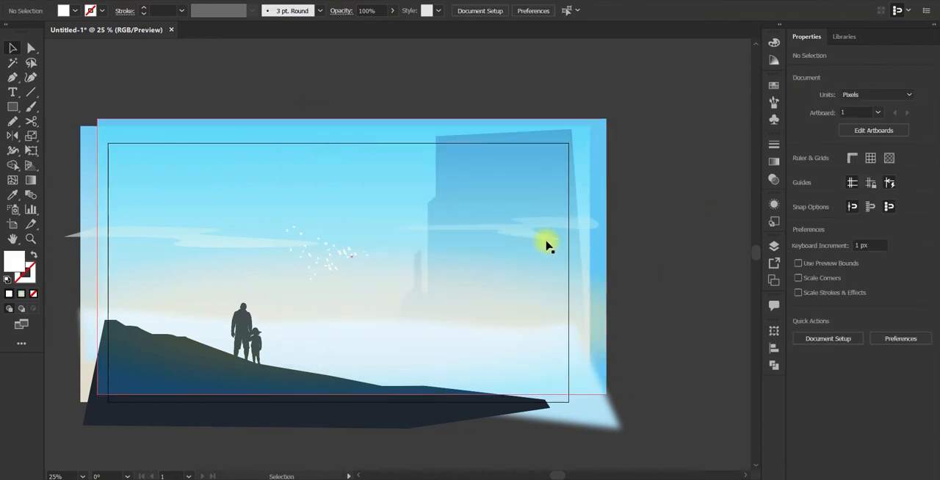
# Step: Select all the artwork and combine it into a single group
pyautogui.press('a')
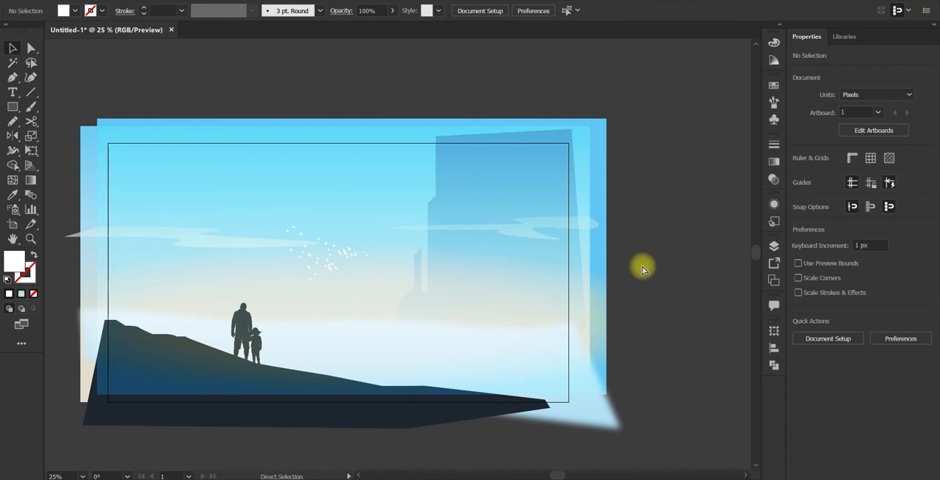
pyautogui.press('v')
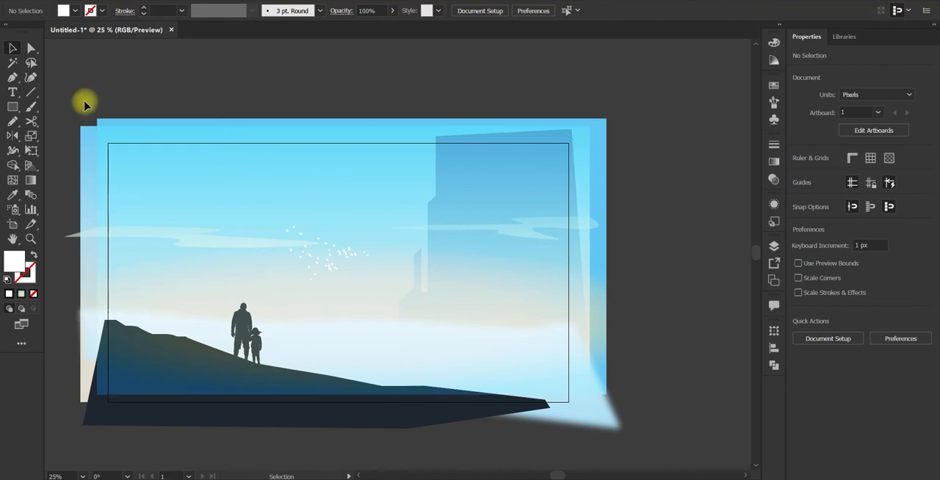
pyautogui.hotkey('ctrl', 'a')
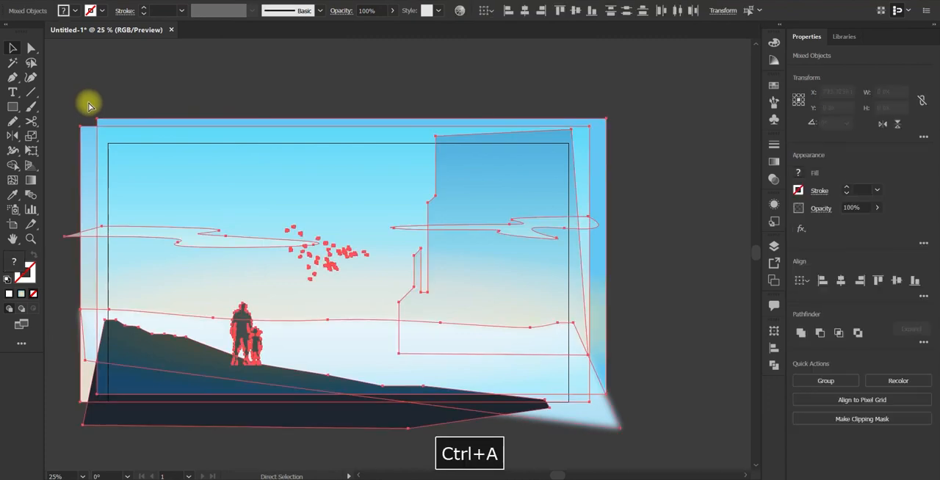
pyautogui.hotkey('ctrl', 'g')
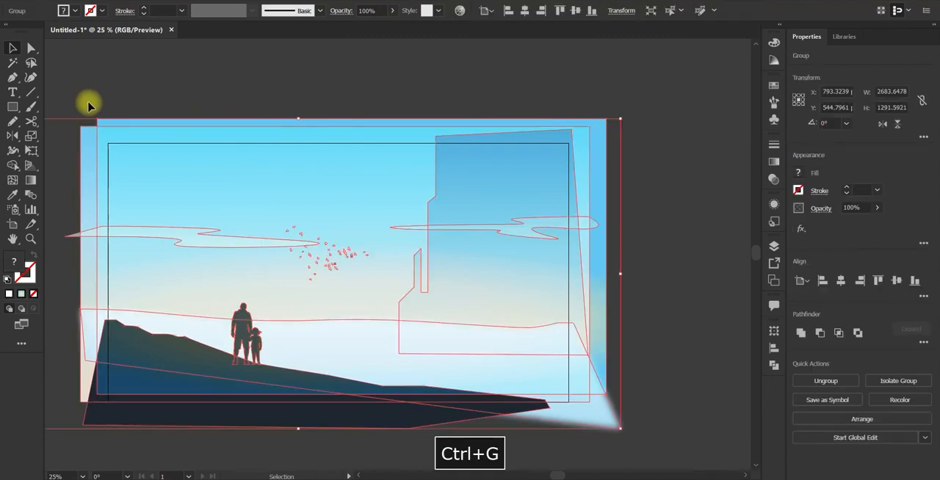
pyautogui.click(93, 99)
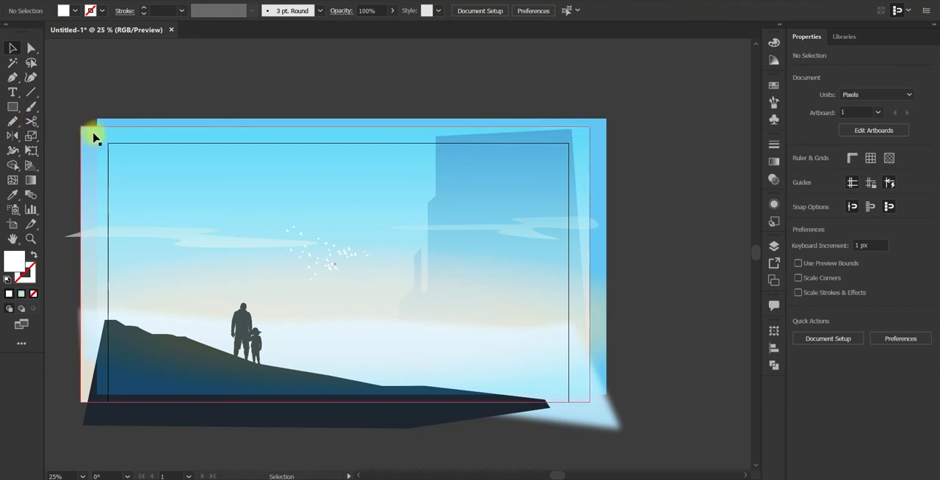
# Step: Draw a white rectangle about 1979 by 1115 px that extends slightly past the artboard on all sides
pyautogui.press('m')
pyautogui.moveTo(101, 138); pyautogui.dragTo(576, 404)
pyautogui.press('v')
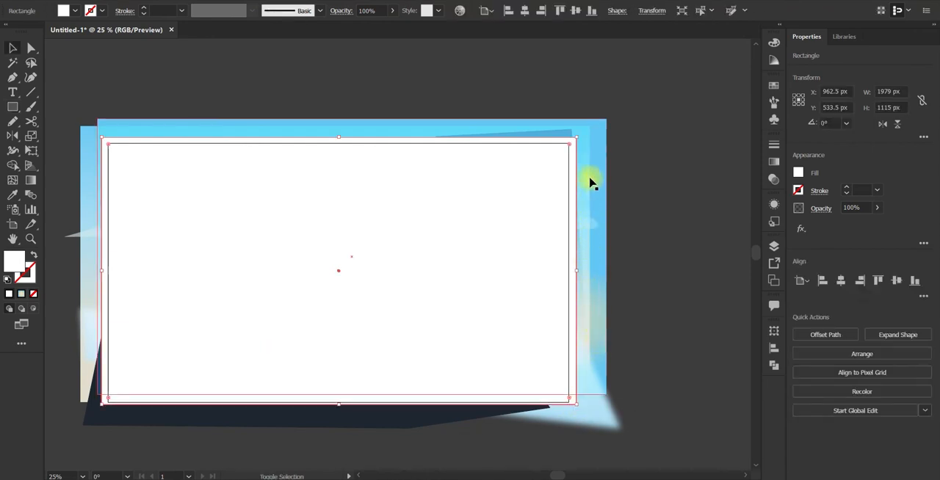
# Step: Clip the grouped artwork to the white rectangle with a clipping mask
pyautogui.keyDown('shift'); pyautogui.click(590, 182); pyautogui.keyUp('shift')
pyautogui.rightClick(425, 177)
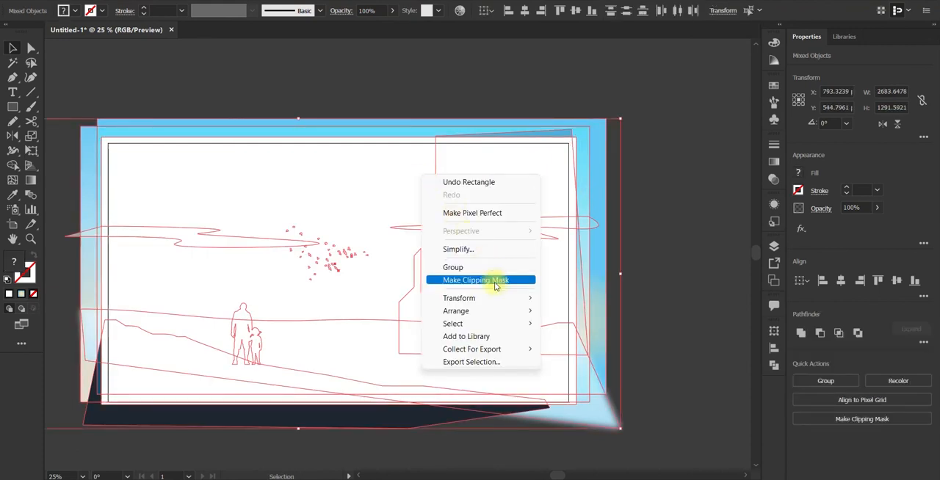
pyautogui.click(496, 281)
pyautogui.click(605, 260)
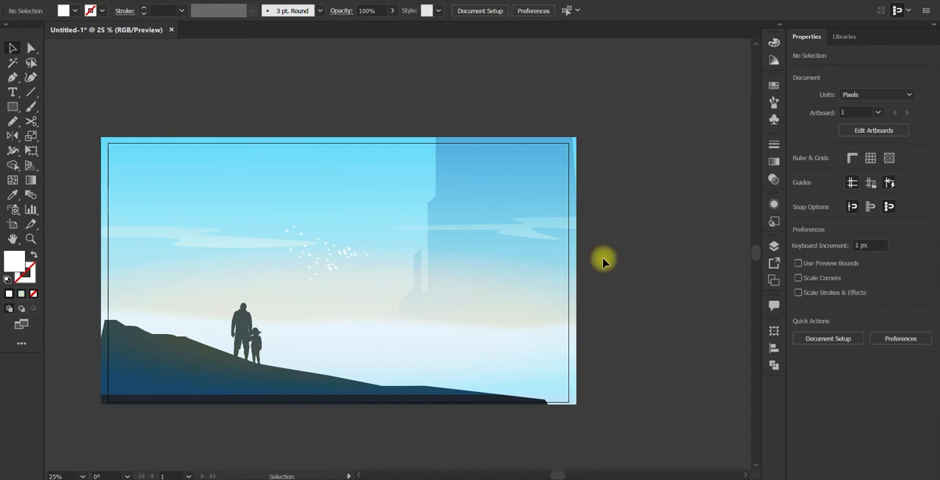